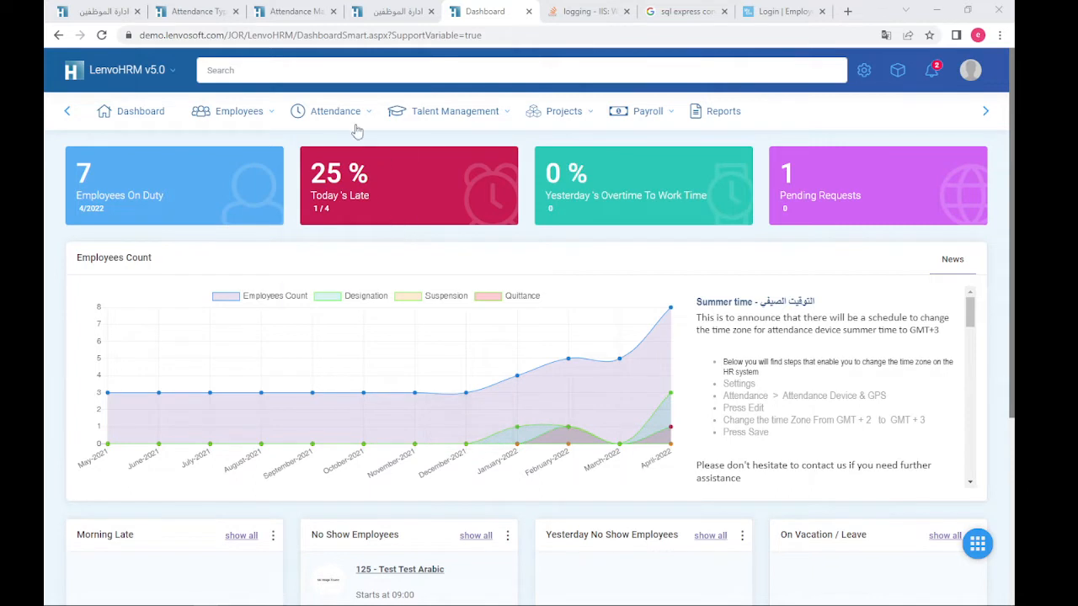
# - Open the Manage Attendance page and review its From and To date filters
pyautogui.click(335, 112)
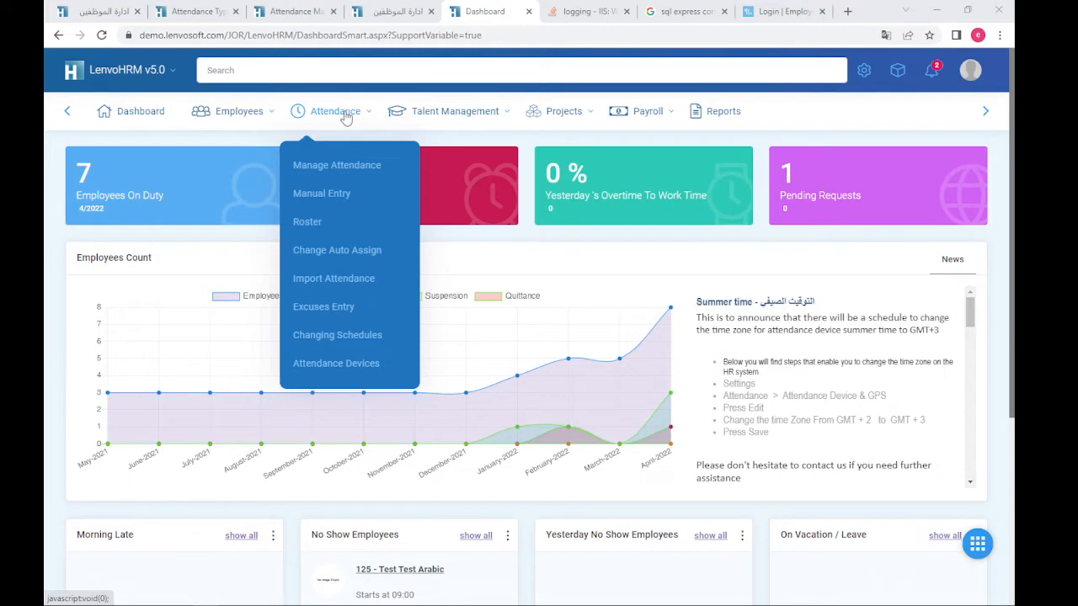
pyautogui.click(343, 169)
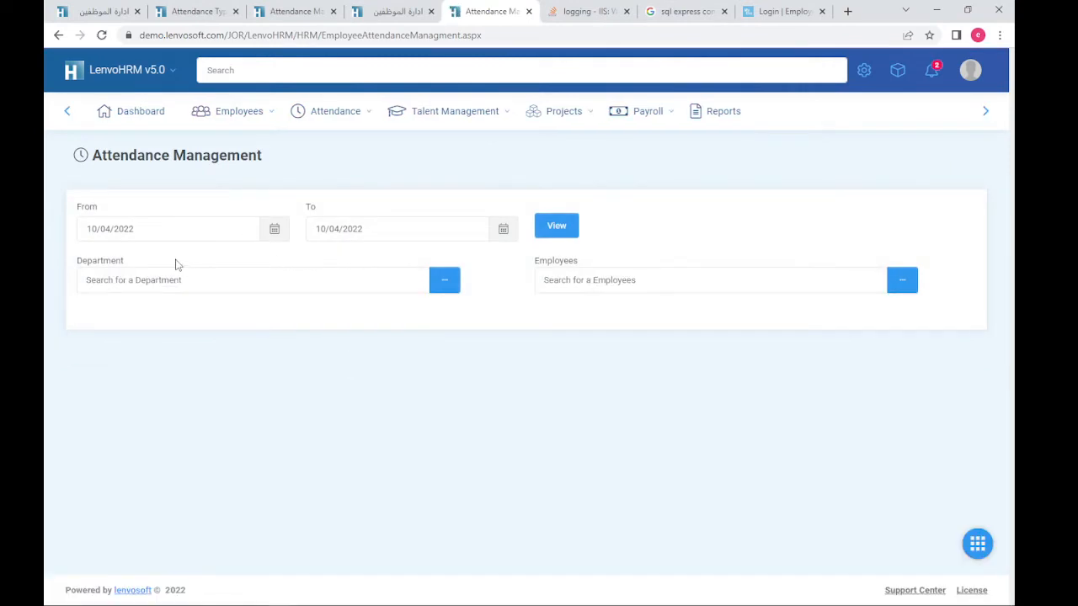
pyautogui.moveTo(159, 231); pyautogui.dragTo(68, 233)
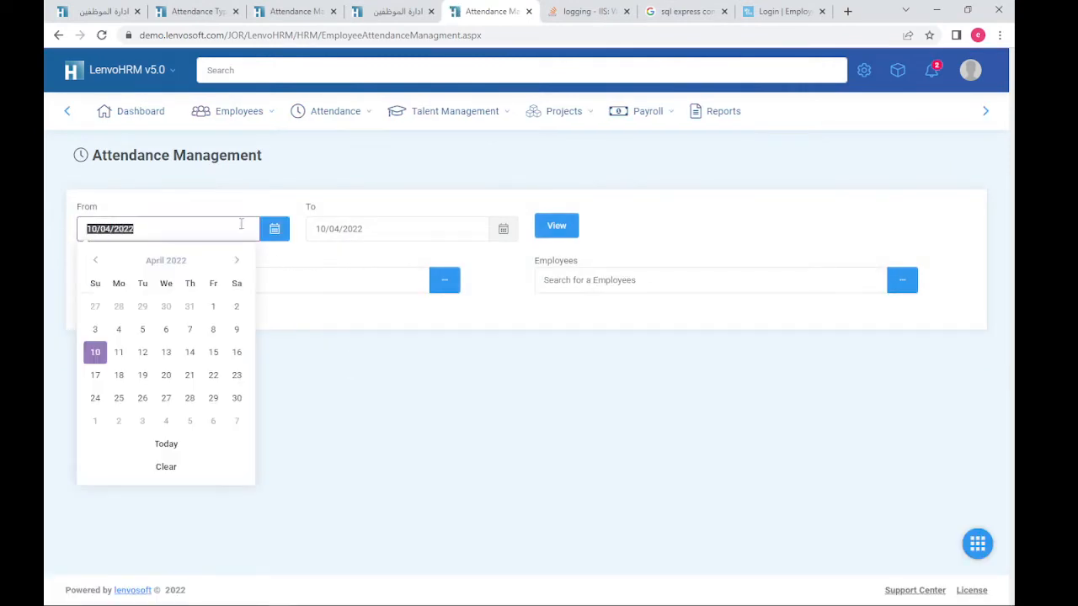
pyautogui.moveTo(383, 227); pyautogui.dragTo(315, 228)
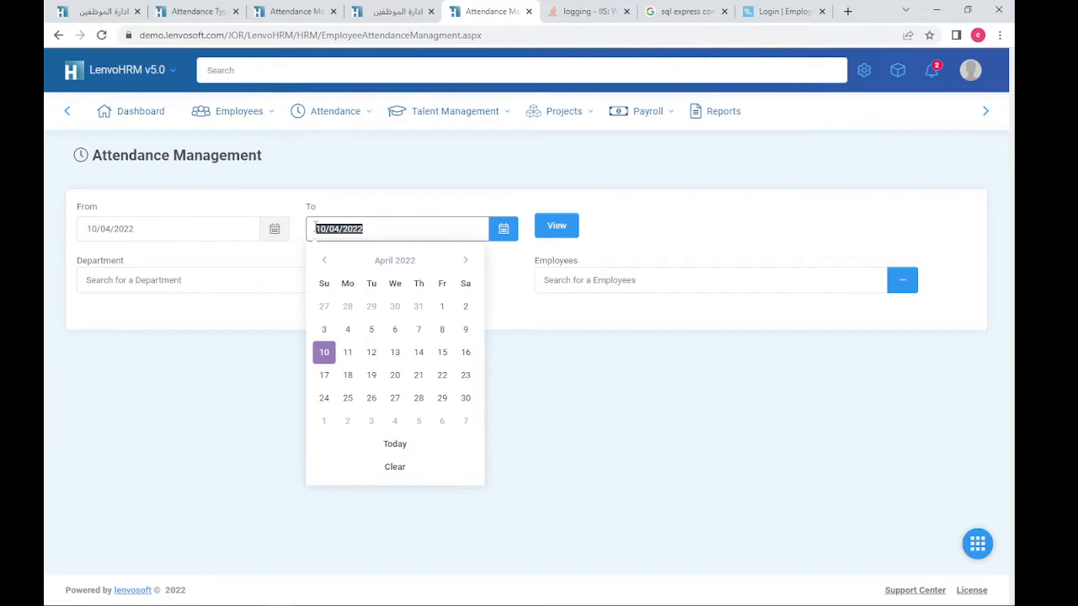
pyautogui.click(399, 228)
pyautogui.click(190, 321)
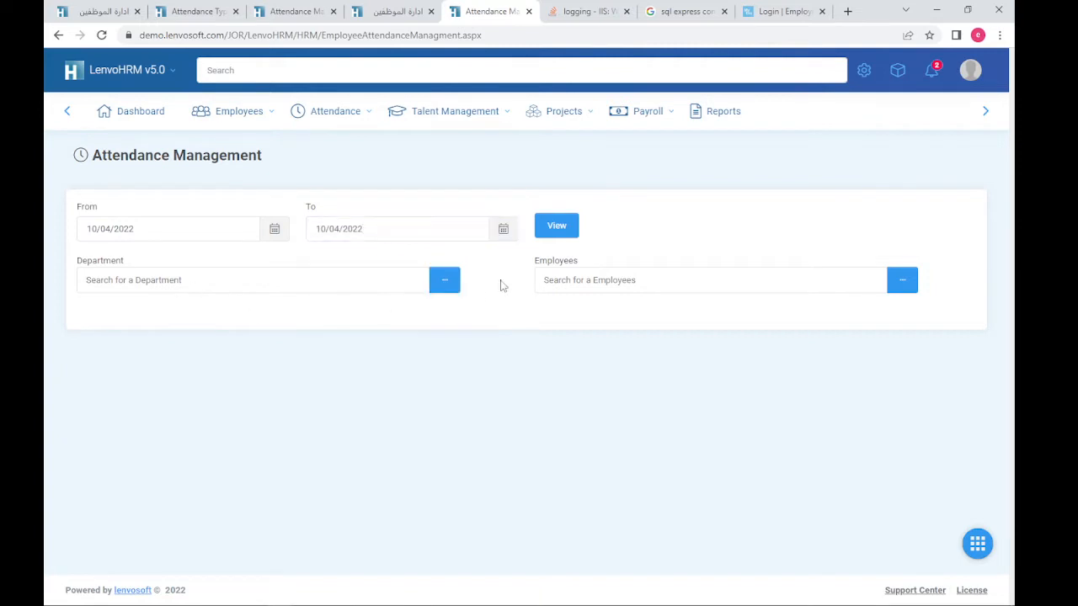
# - Filter the attendance by employee 10, Test Employee Demo, and view the matching records
pyautogui.click(566, 281)
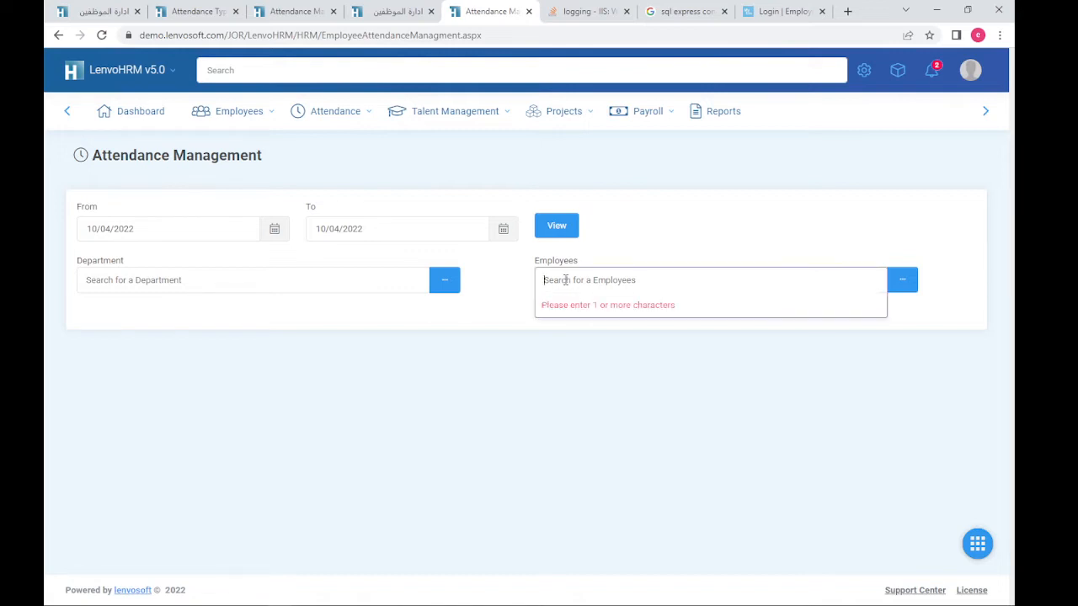
pyautogui.write('10')
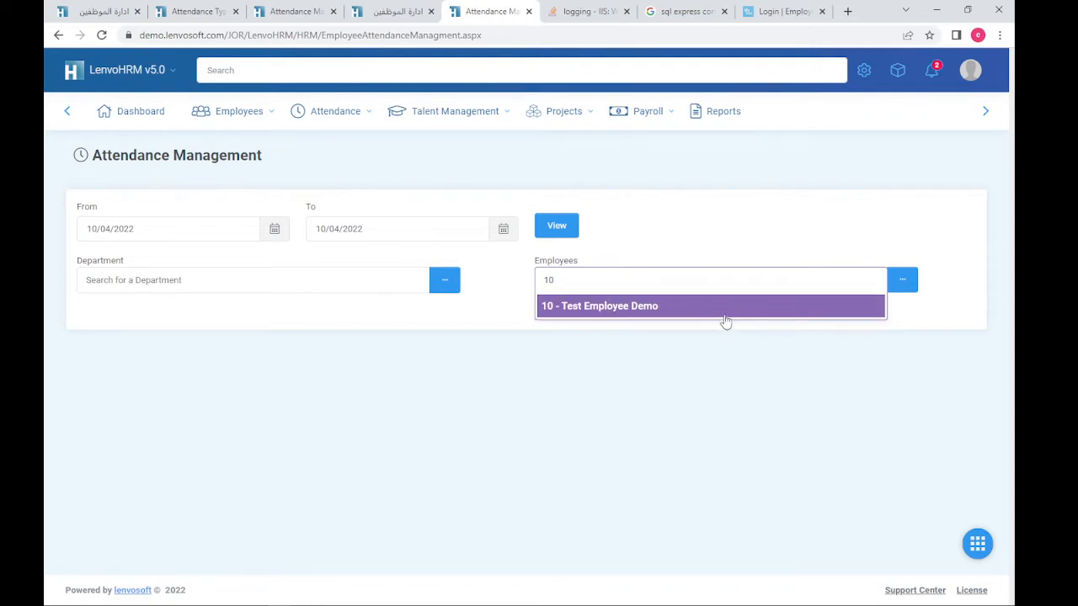
pyautogui.click(725, 307)
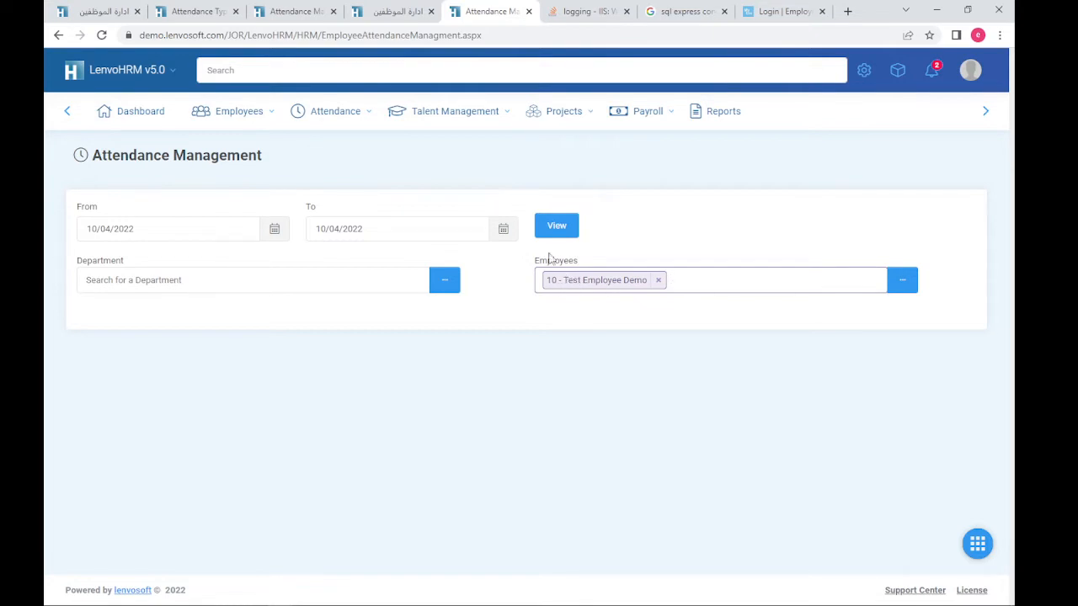
pyautogui.click(555, 228)
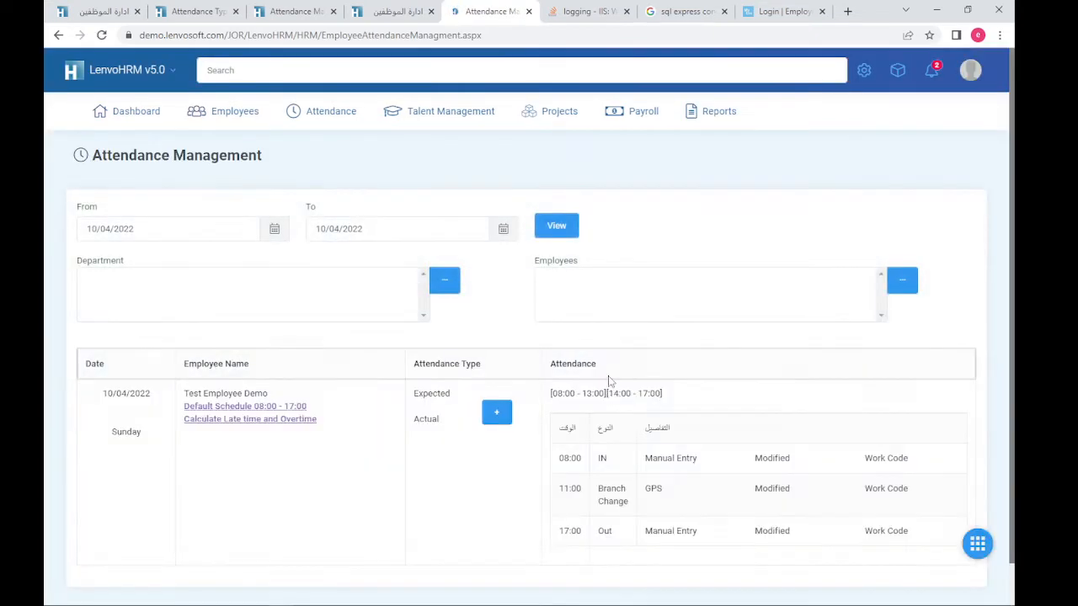
pyautogui.moveTo(100, 335); pyautogui.dragTo(661, 341)
pyautogui.click(662, 341)
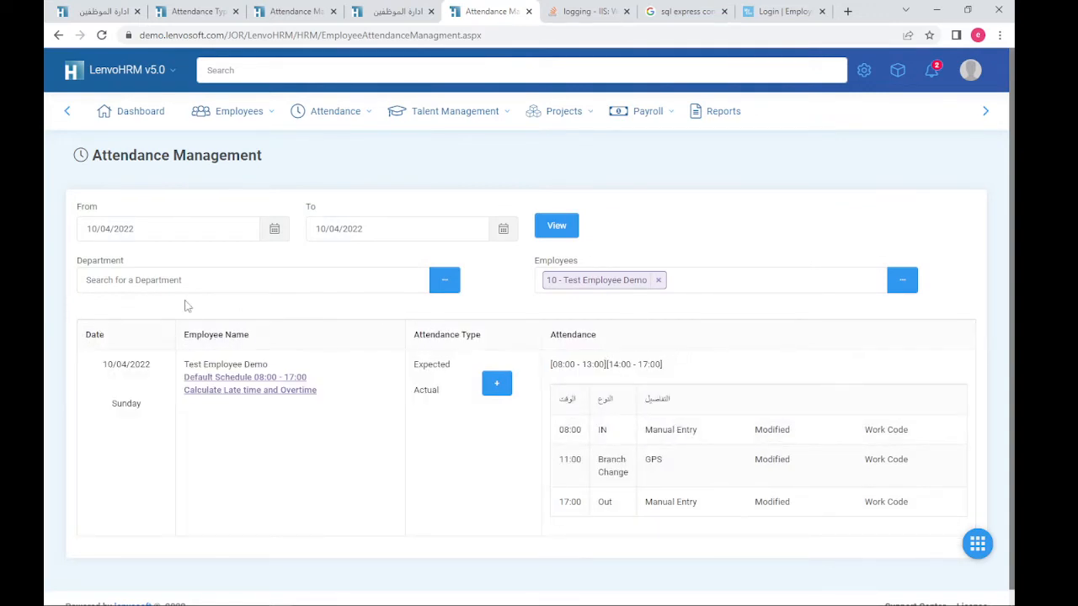
# - Set the From date to 09/04/2022 and view the attendance records for the new range
pyautogui.click(99, 233)
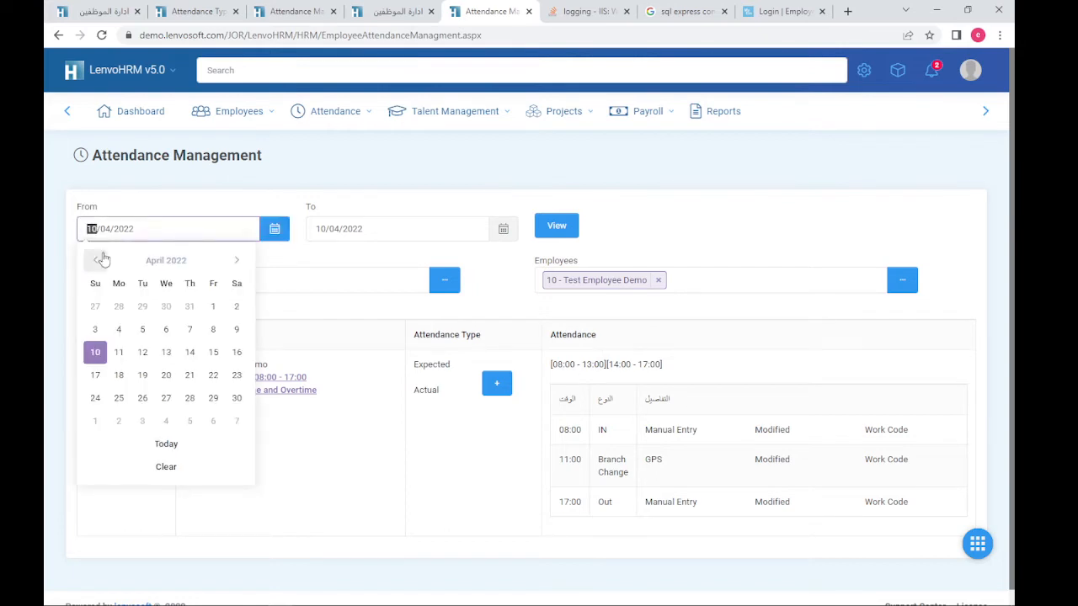
pyautogui.write('09')
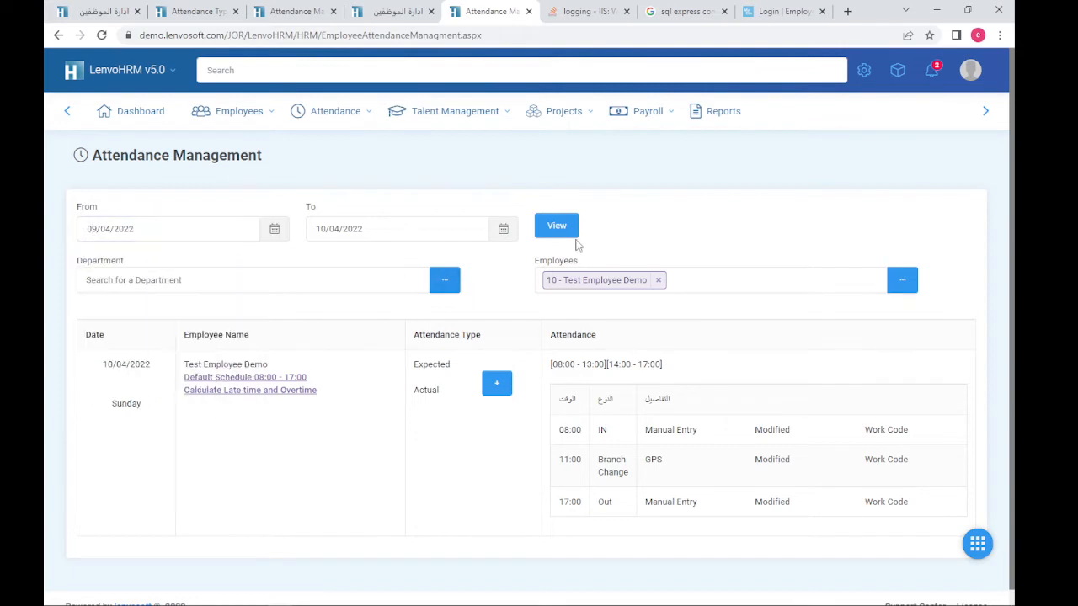
pyautogui.click(556, 227)
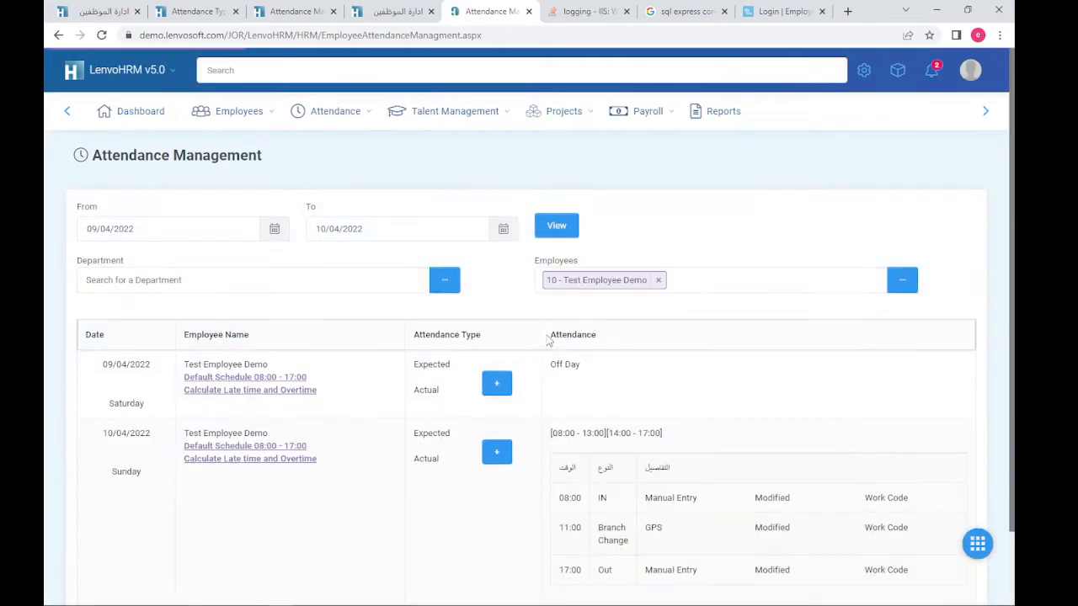
# - Examine the employee name, date and weekday of the first attendance record
pyautogui.scroll(-1, 527, 337)
pyautogui.moveTo(181, 302); pyautogui.dragTo(263, 297)
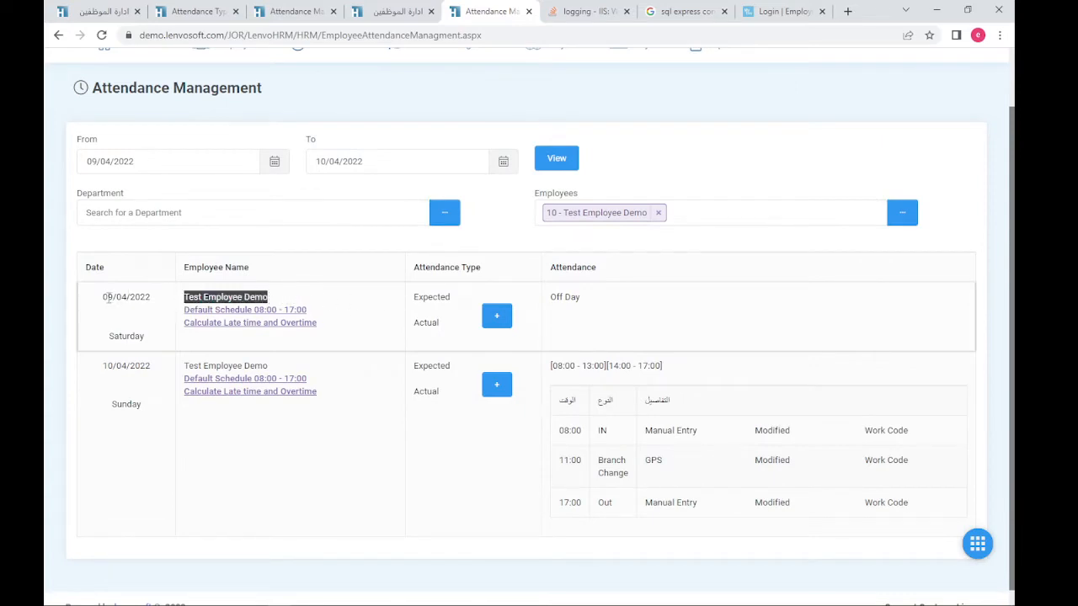
pyautogui.moveTo(108, 300); pyautogui.dragTo(164, 305)
pyautogui.moveTo(118, 331); pyautogui.dragTo(153, 337)
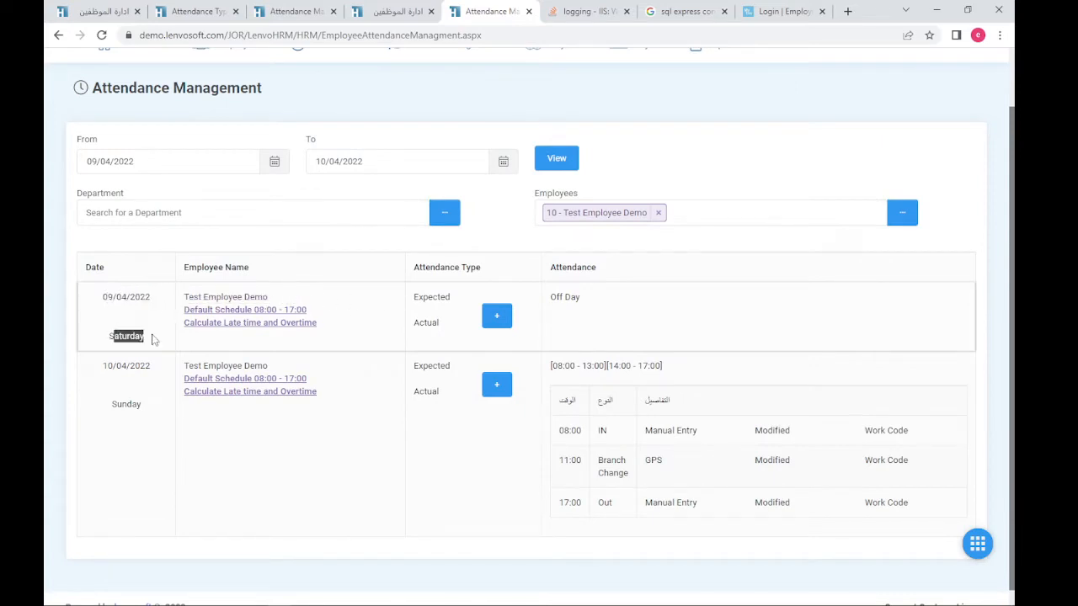
pyautogui.click(192, 295)
# - Look at the details of the Default Schedule 08:00 - 17:00 linked in the Saturday record, then return to the attendance list
pyautogui.moveTo(192, 294)
pyautogui.mouseDown()
pyautogui.moveTo(269, 294)
pyautogui.moveTo(281, 312)
pyautogui.moveTo(181, 313)
pyautogui.mouseUp()
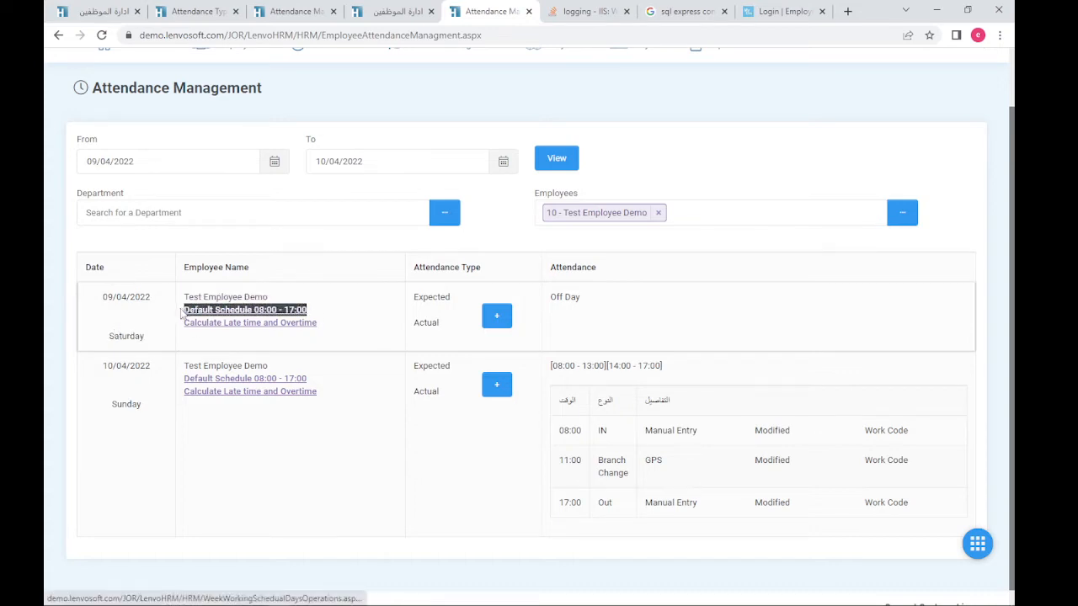
pyautogui.click(344, 305)
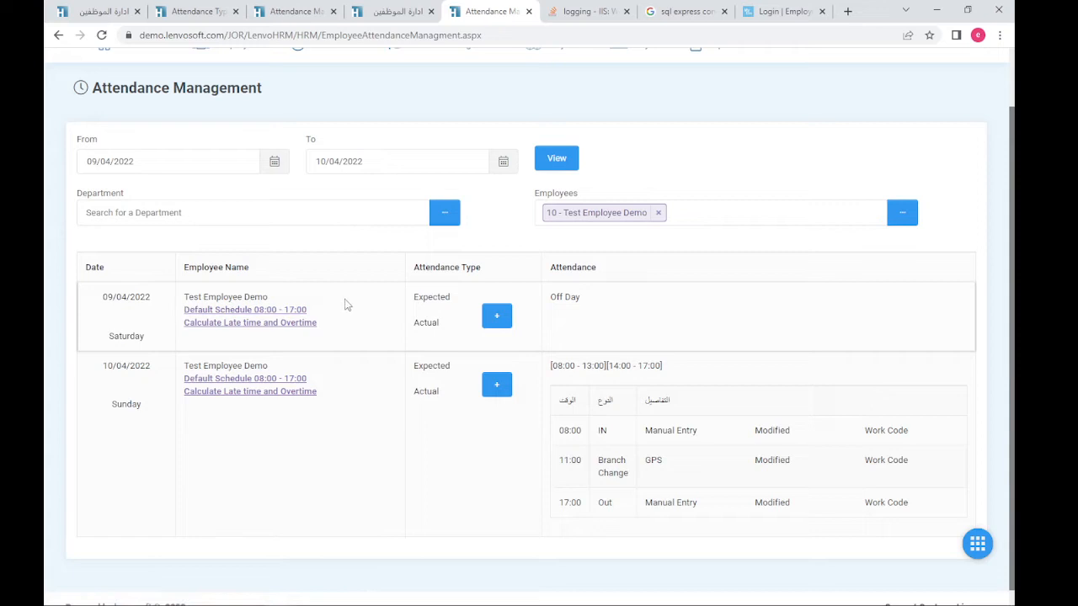
pyautogui.click(272, 312)
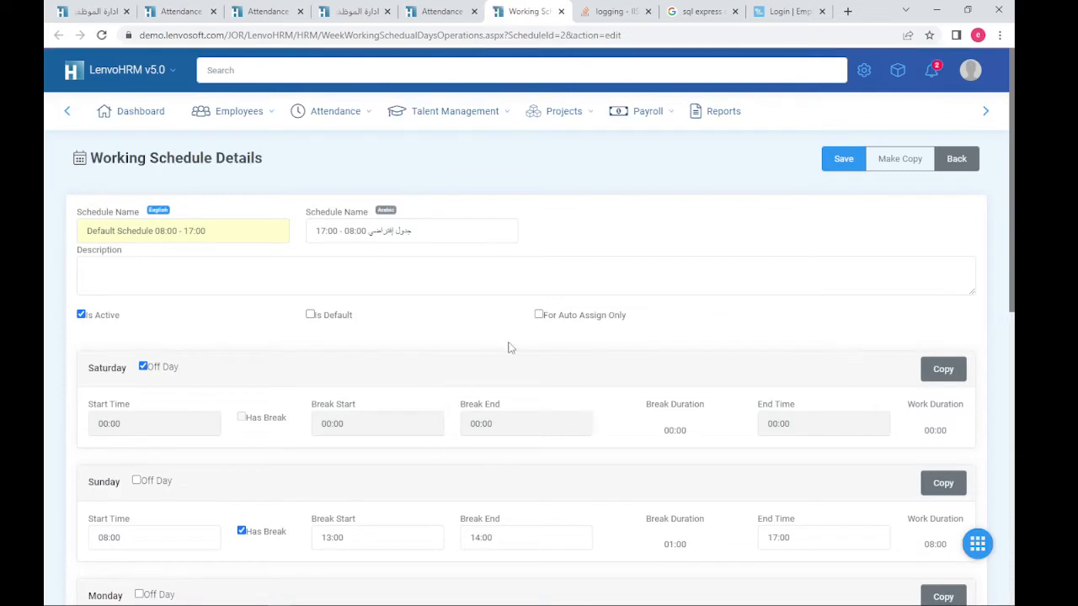
pyautogui.click(561, 11)
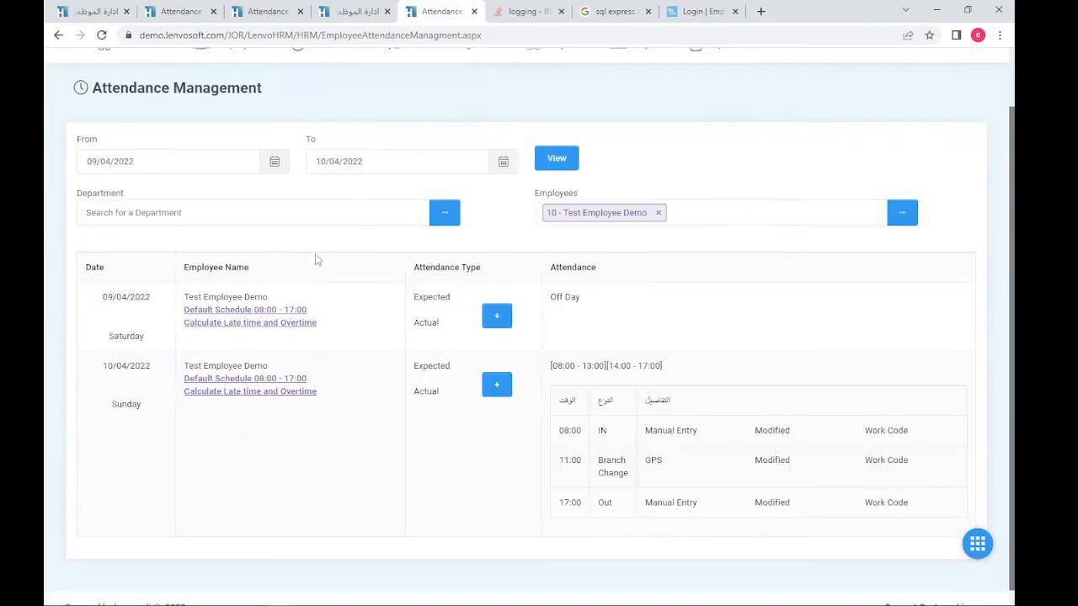
# - Review the Info, Late and Over Time settings of the Calculate Late time and Overtime rule, then return to the attendance list
pyautogui.moveTo(331, 323); pyautogui.dragTo(183, 330)
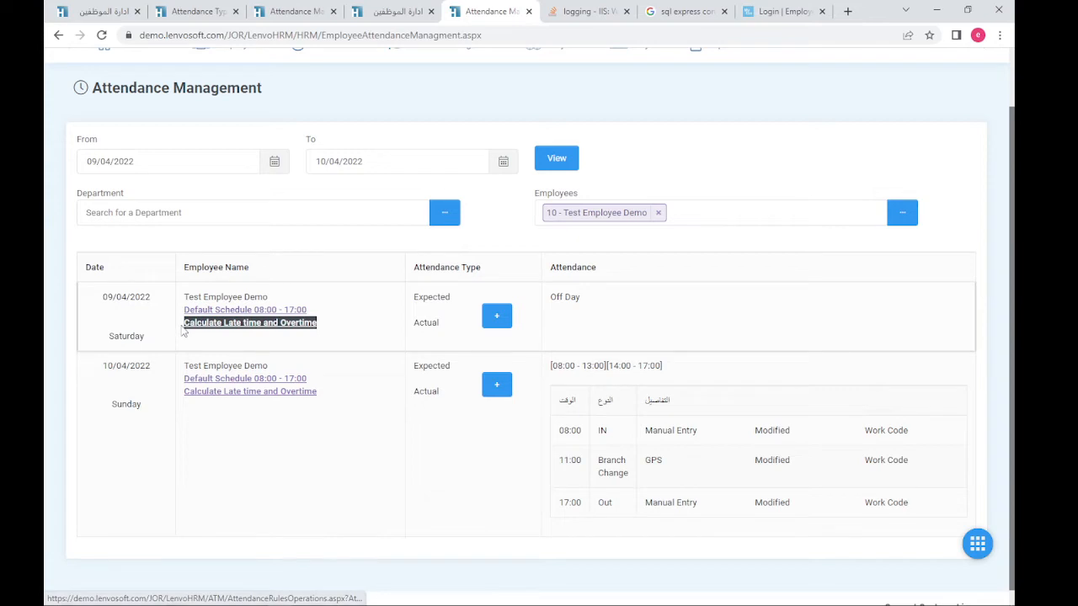
pyautogui.click(278, 331)
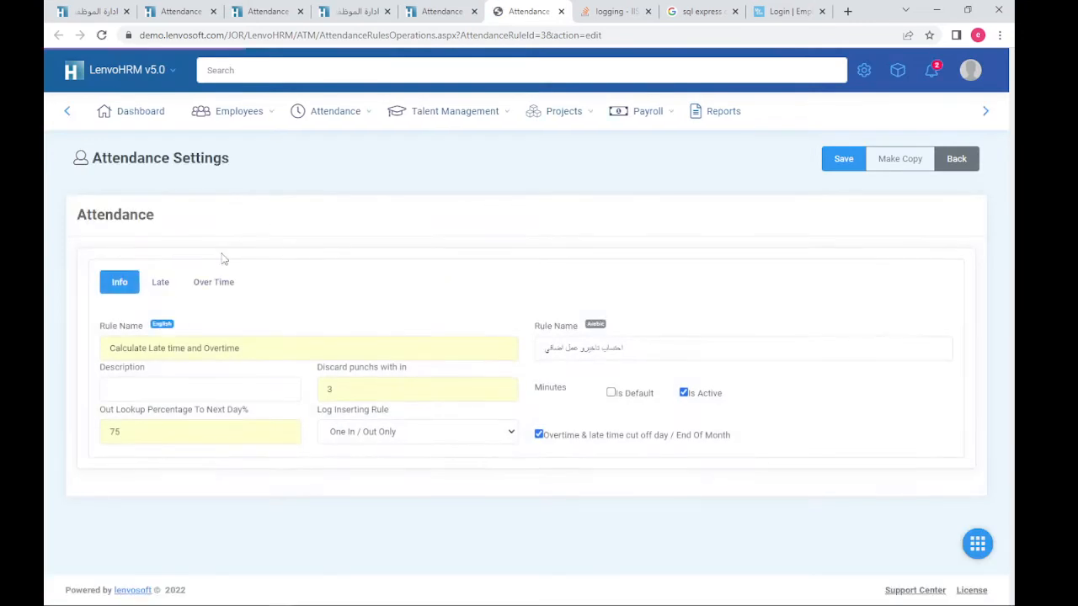
pyautogui.click(160, 287)
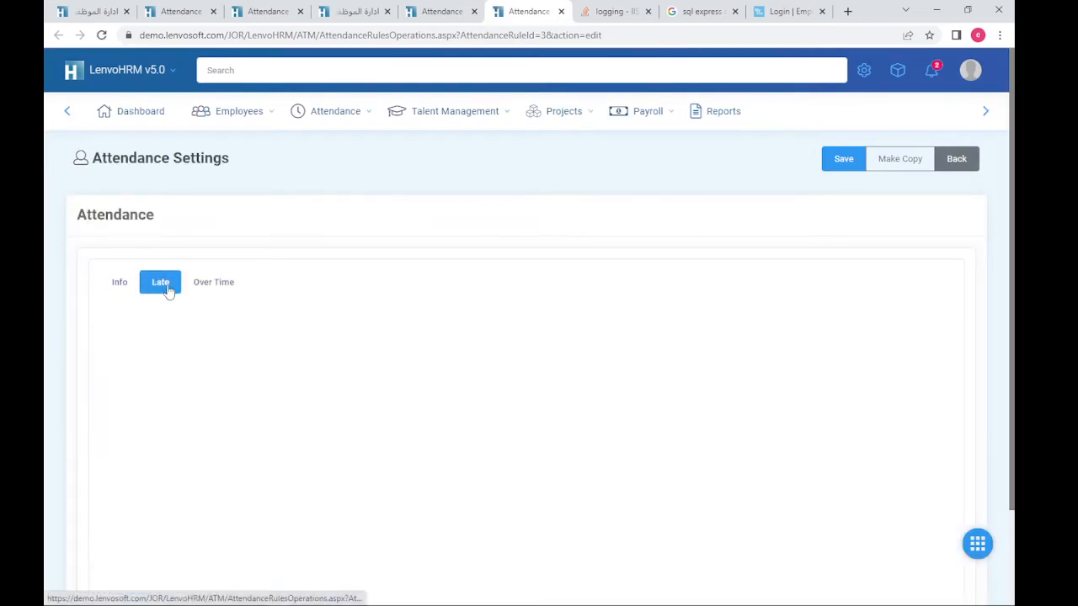
pyautogui.click(213, 284)
pyautogui.click(160, 284)
pyautogui.click(120, 284)
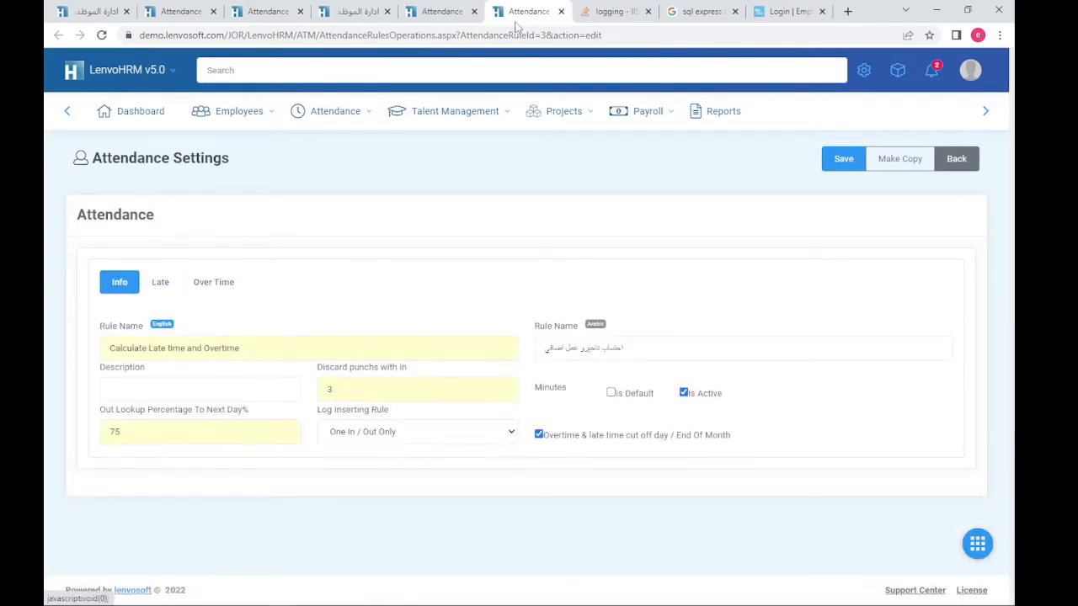
pyautogui.click(561, 10)
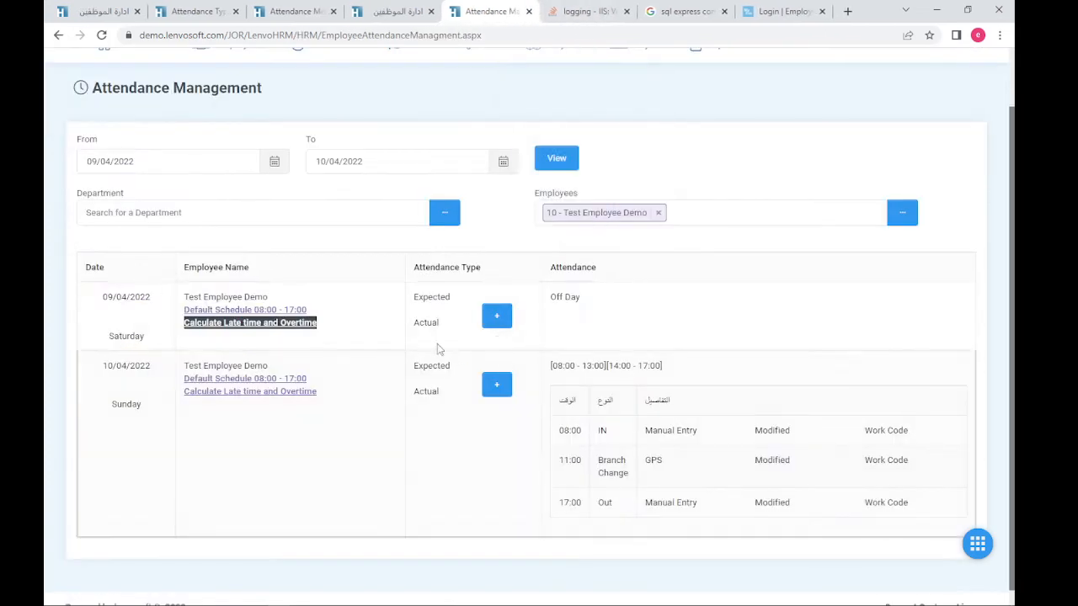
# - Compare the expected attendance for Saturday and Sunday and examine Sunday's actual punch entries
pyautogui.click(461, 324)
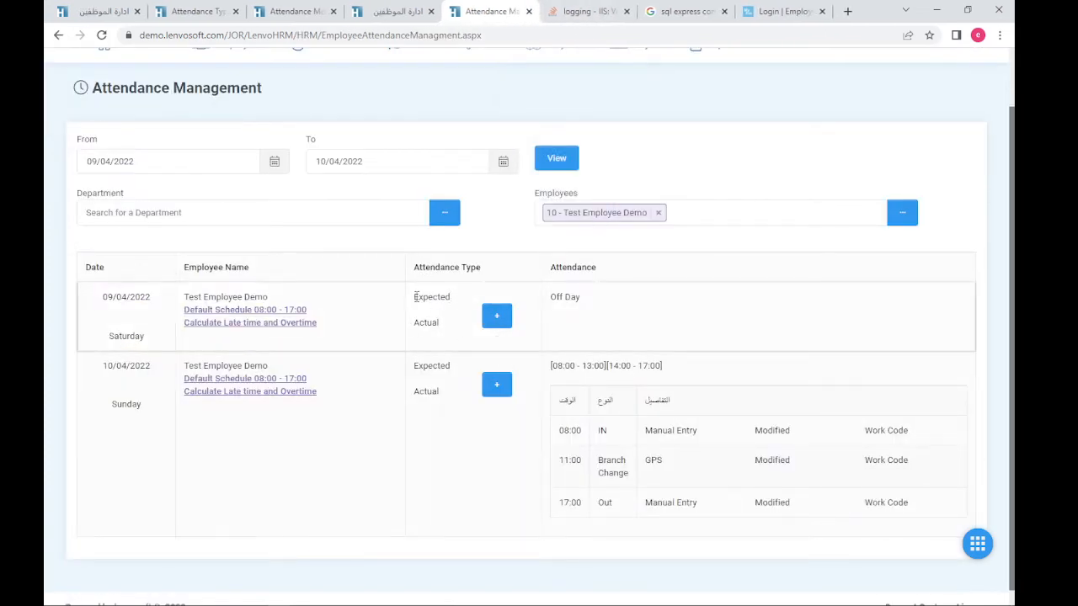
pyautogui.moveTo(415, 296); pyautogui.dragTo(549, 298)
pyautogui.click(578, 297)
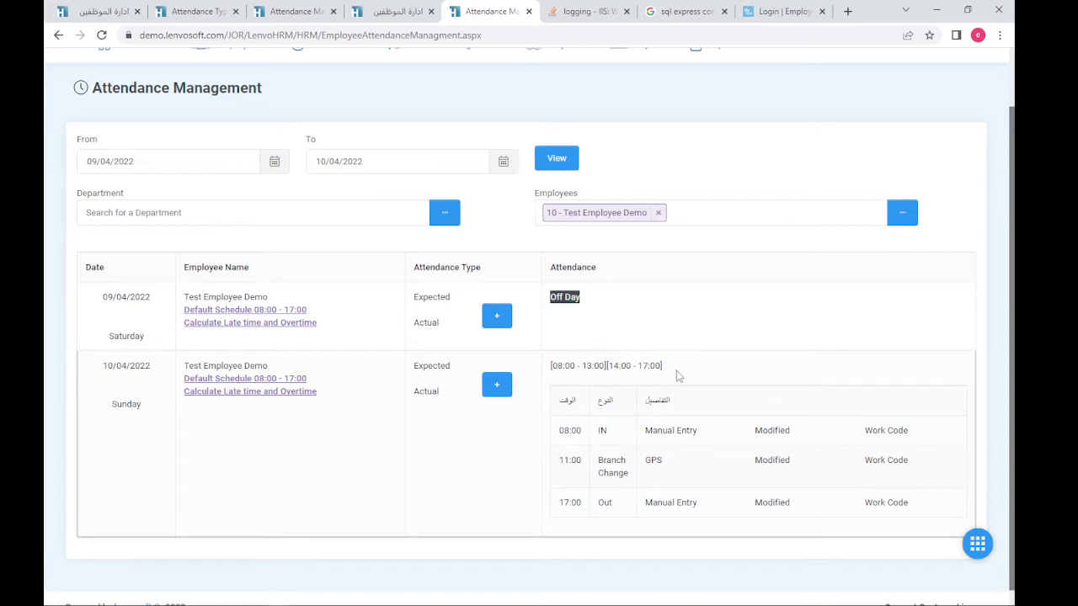
pyautogui.moveTo(674, 371); pyautogui.dragTo(554, 361)
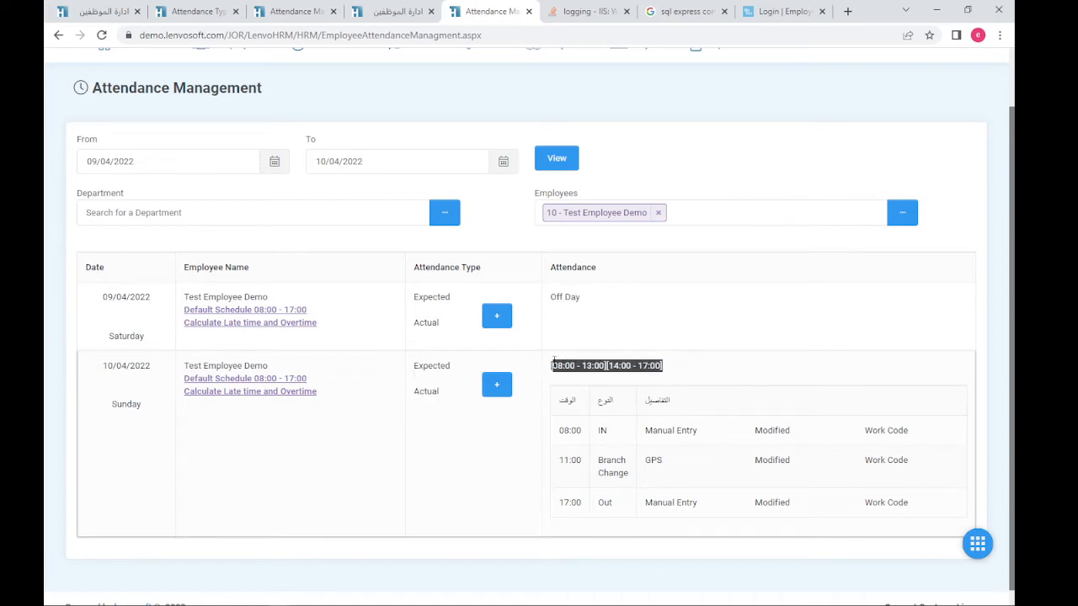
pyautogui.click(576, 362)
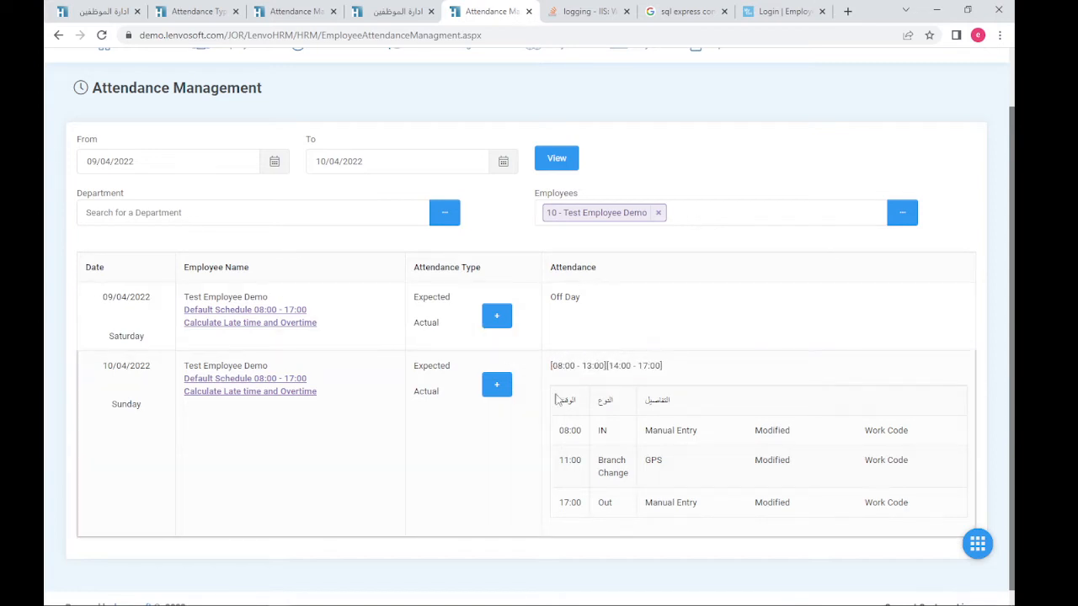
pyautogui.moveTo(566, 431); pyautogui.dragTo(921, 500)
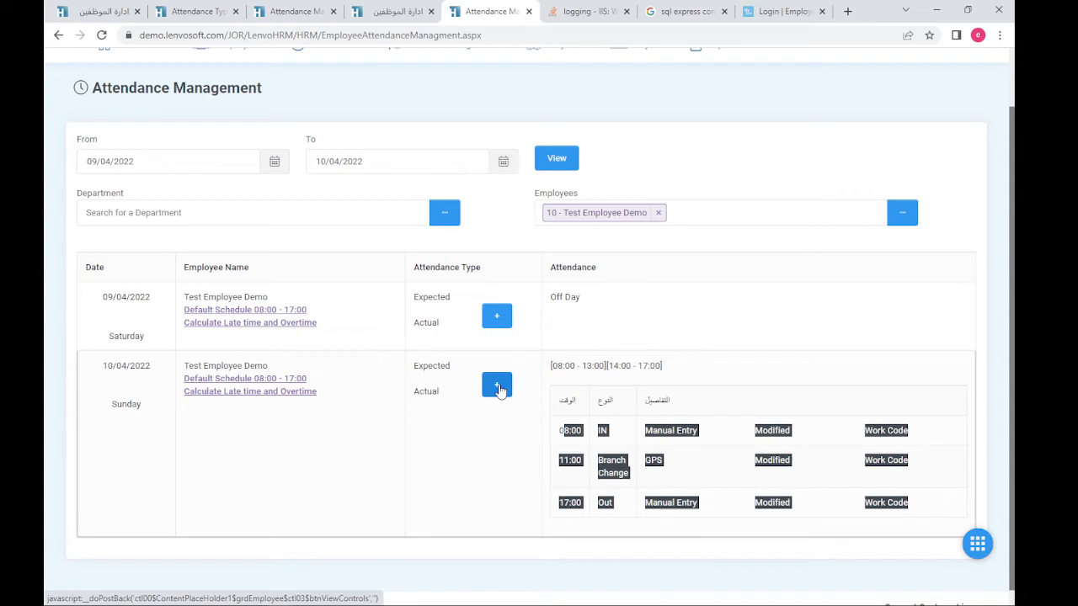
# - Expand the actual attendance of Sunday 10/04/2022 for editing and delete its 08:00 IN entry
pyautogui.click(497, 387)
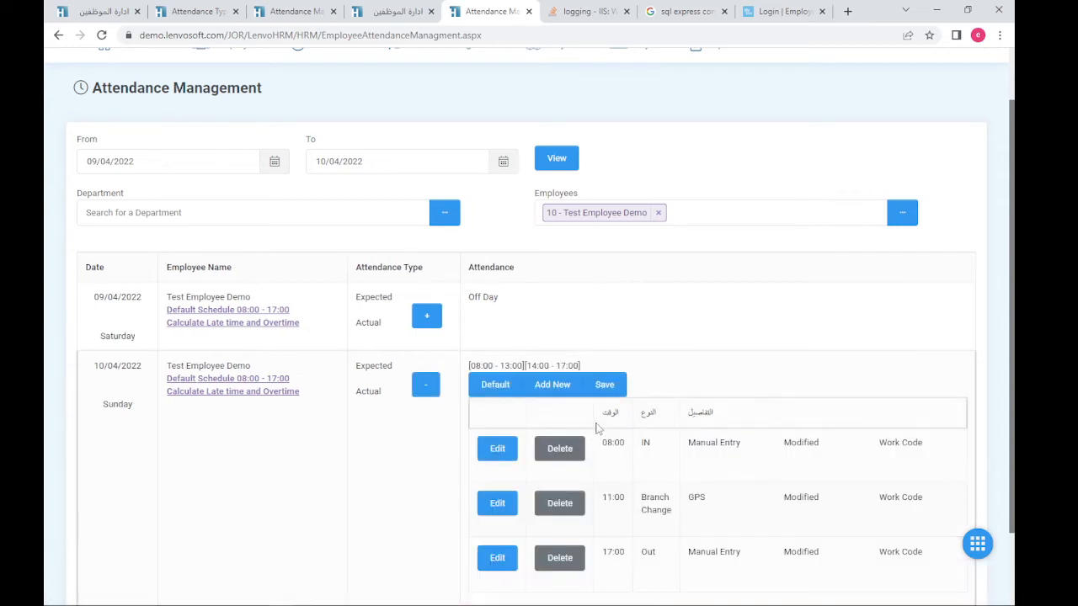
pyautogui.scroll(-2, 598, 429)
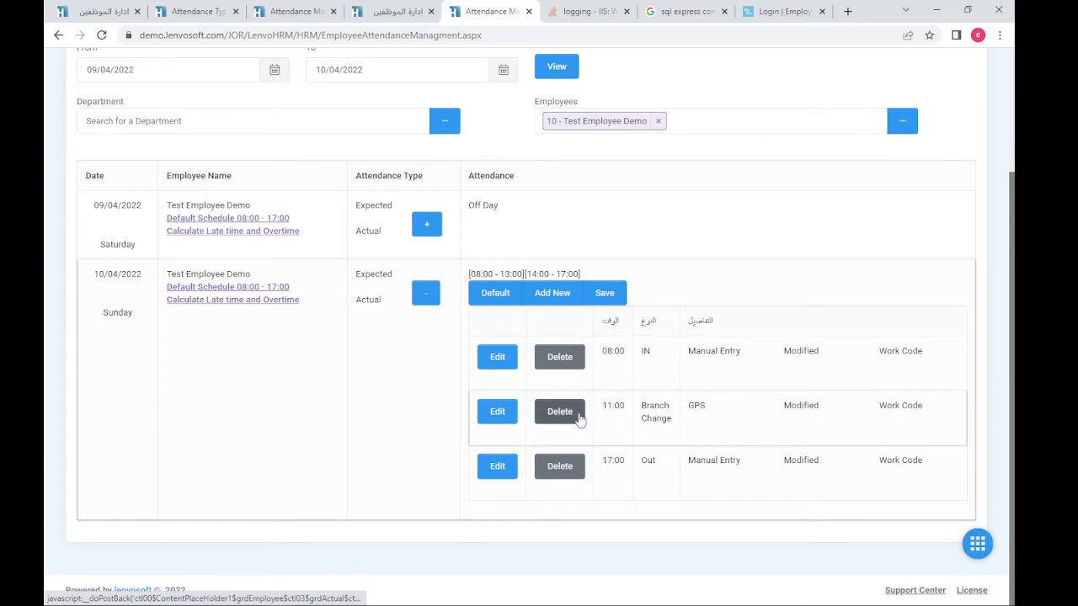
pyautogui.click(560, 357)
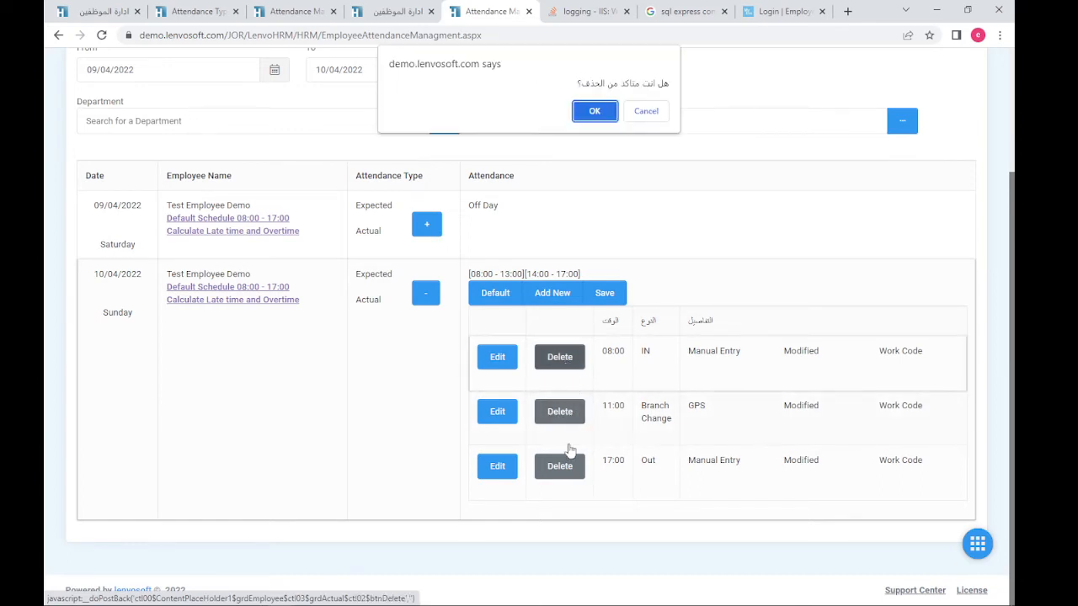
pyautogui.click(593, 111)
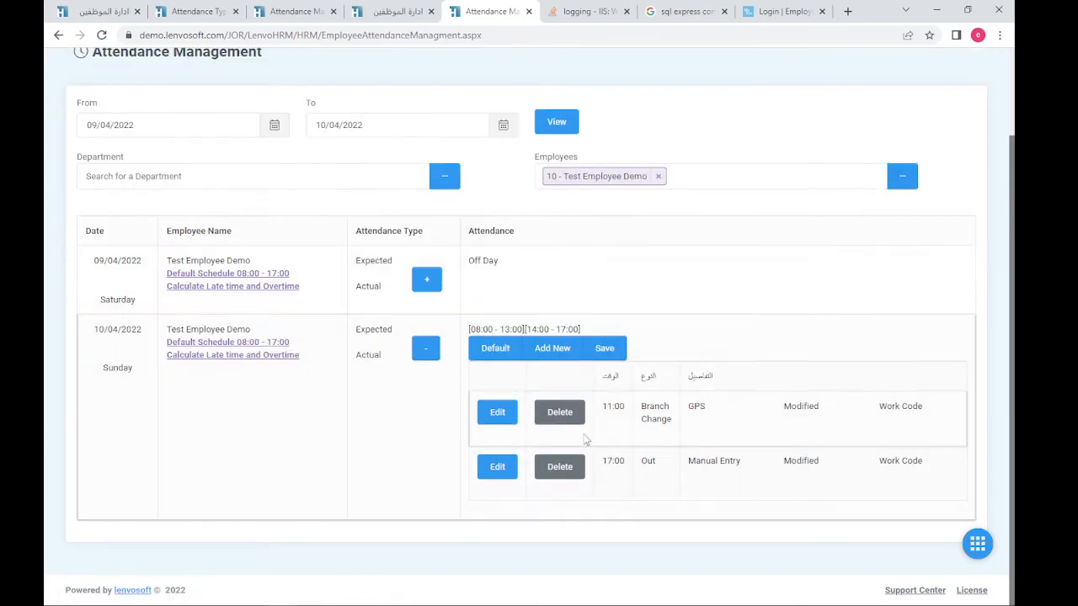
# - Edit Sunday's 11:00 Branch Change entry, setting its time to 16:00, type to IN and machine to Main Office
pyautogui.click(498, 413)
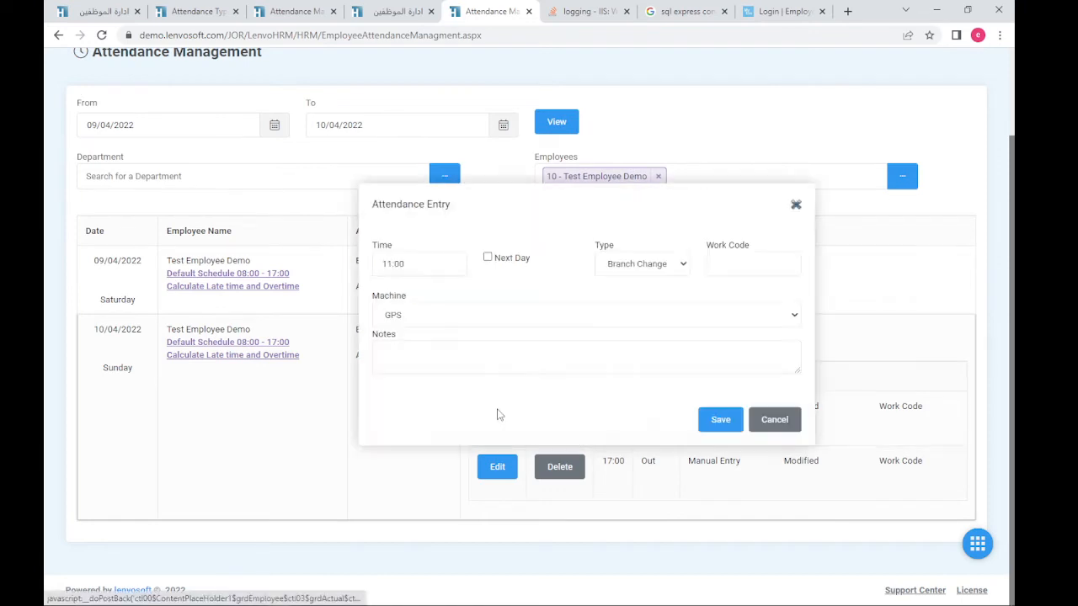
pyautogui.click(427, 263)
pyautogui.moveTo(428, 262); pyautogui.dragTo(380, 260)
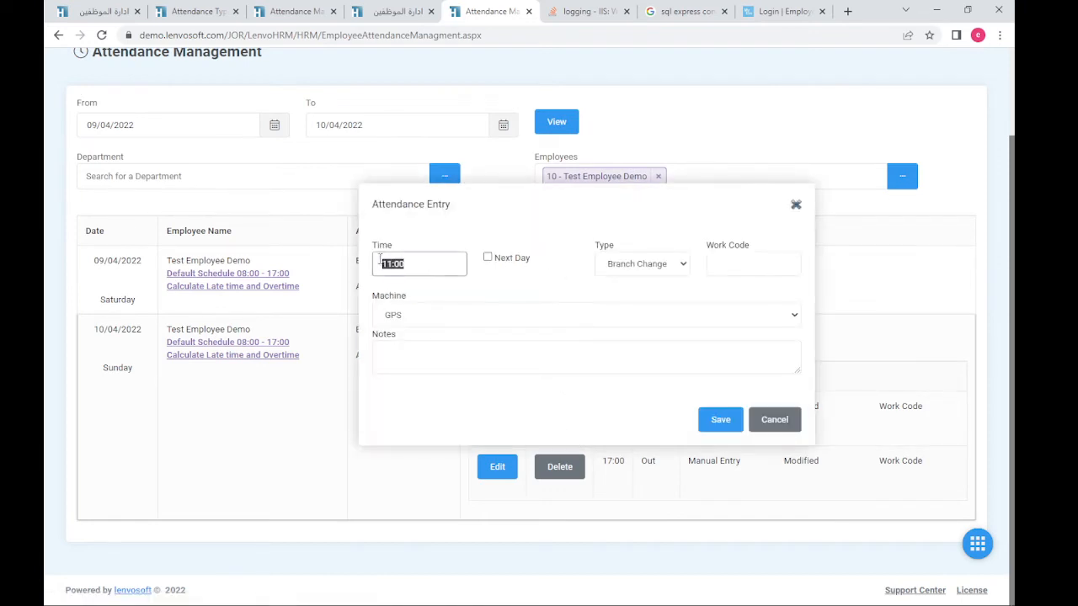
pyautogui.click(390, 261)
pyautogui.write('16')
pyautogui.click(657, 266)
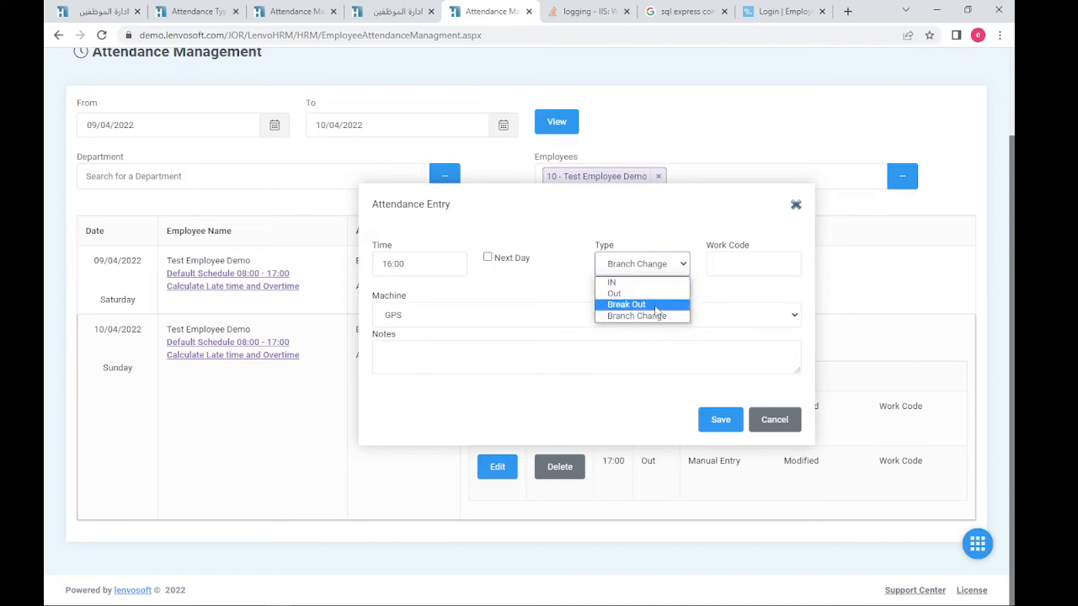
pyautogui.click(645, 283)
pyautogui.click(568, 319)
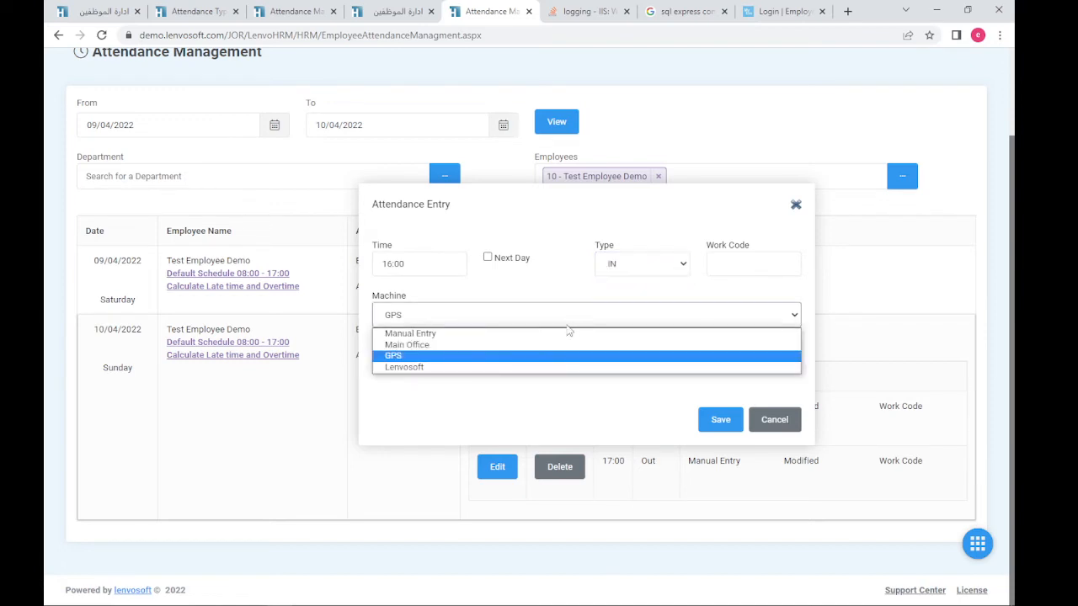
pyautogui.click(561, 345)
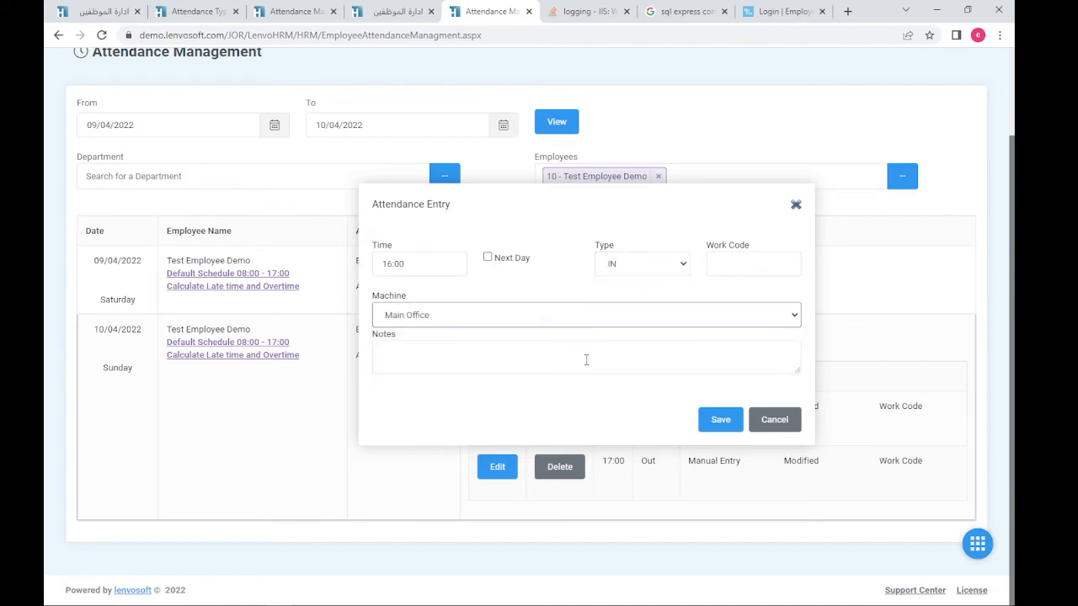
# - Enter "notes" as the attendance entry's notes and save the entry
pyautogui.click(574, 358)
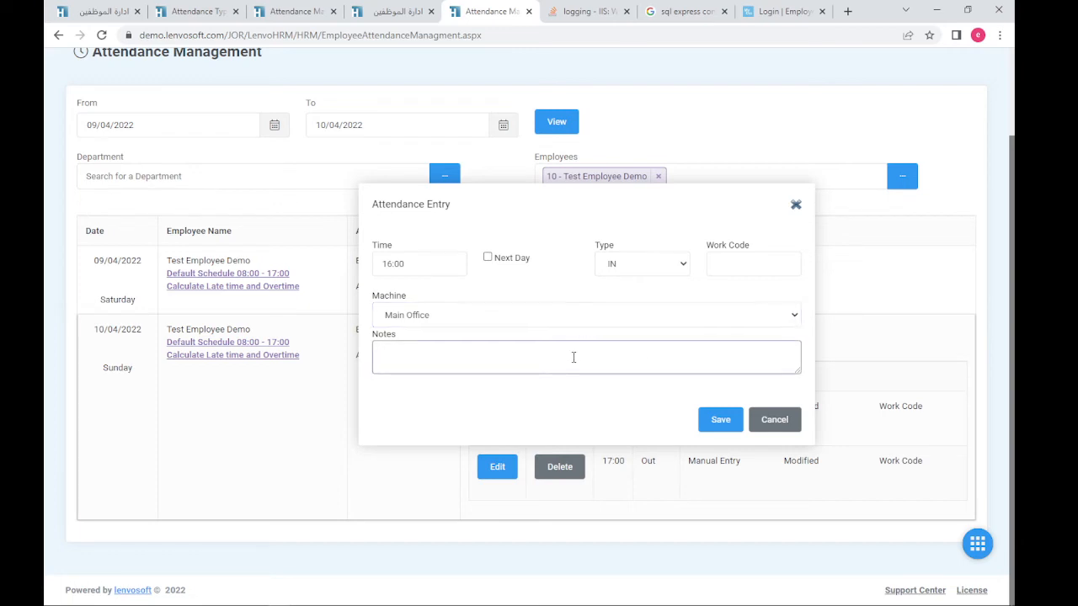
pyautogui.write('fghfgh')
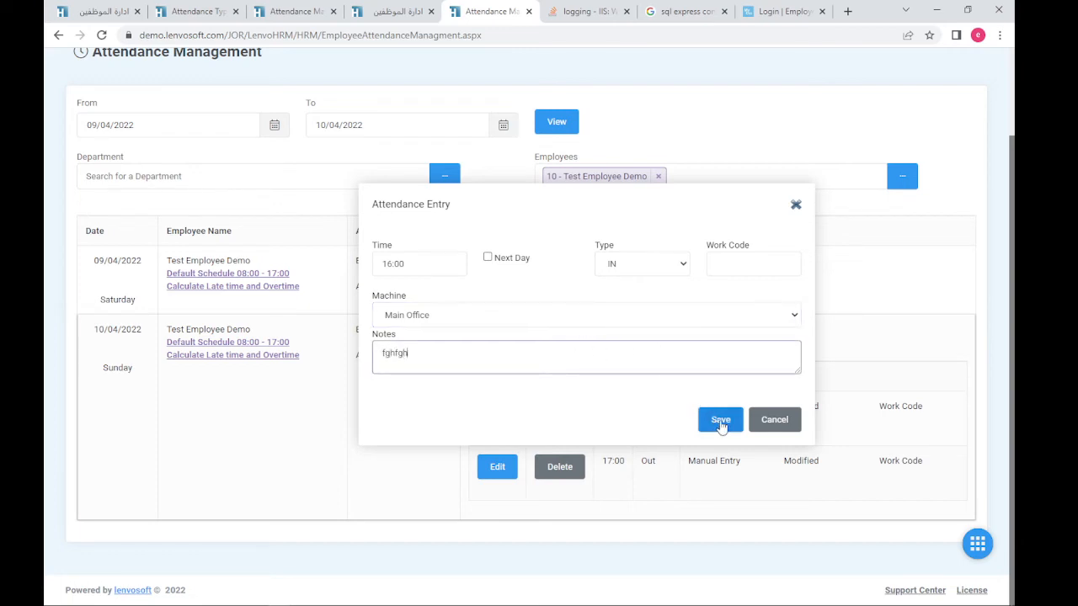
pyautogui.moveTo(416, 358); pyautogui.dragTo(298, 365)
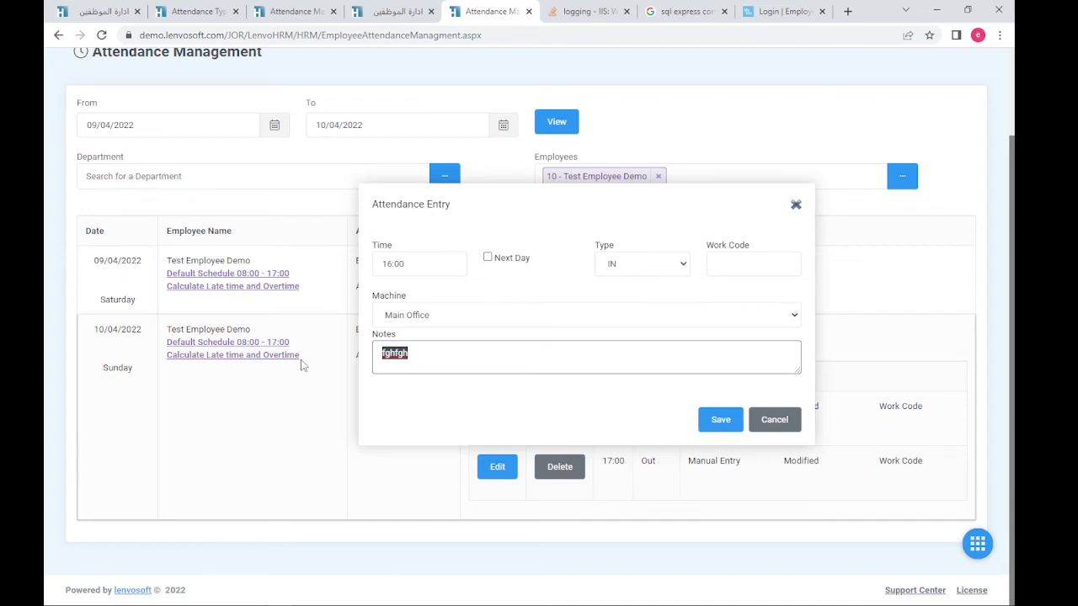
pyautogui.write('notes')
pyautogui.click(723, 423)
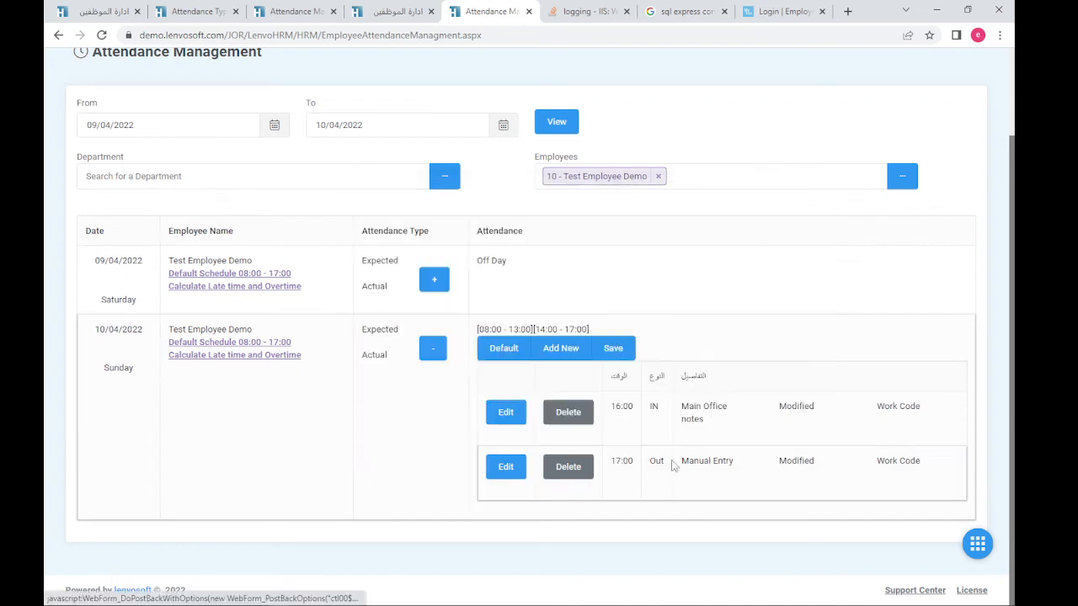
# - Examine the time, type, machine, notes and Modified details of Sunday's IN and Out entries
pyautogui.doubleClick(617, 406)
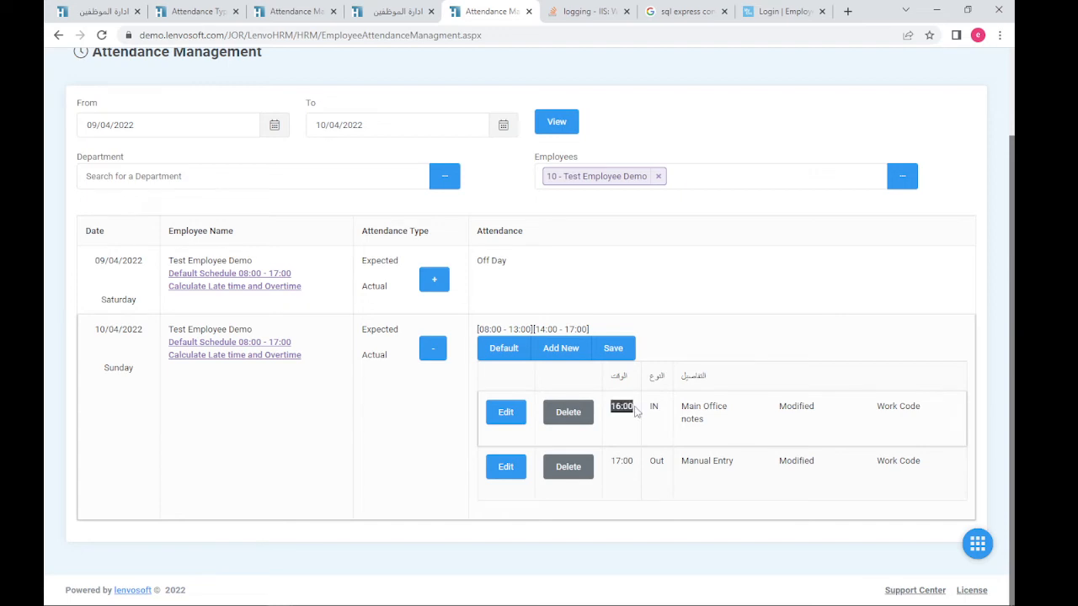
pyautogui.doubleClick(654, 409)
pyautogui.doubleClick(686, 419)
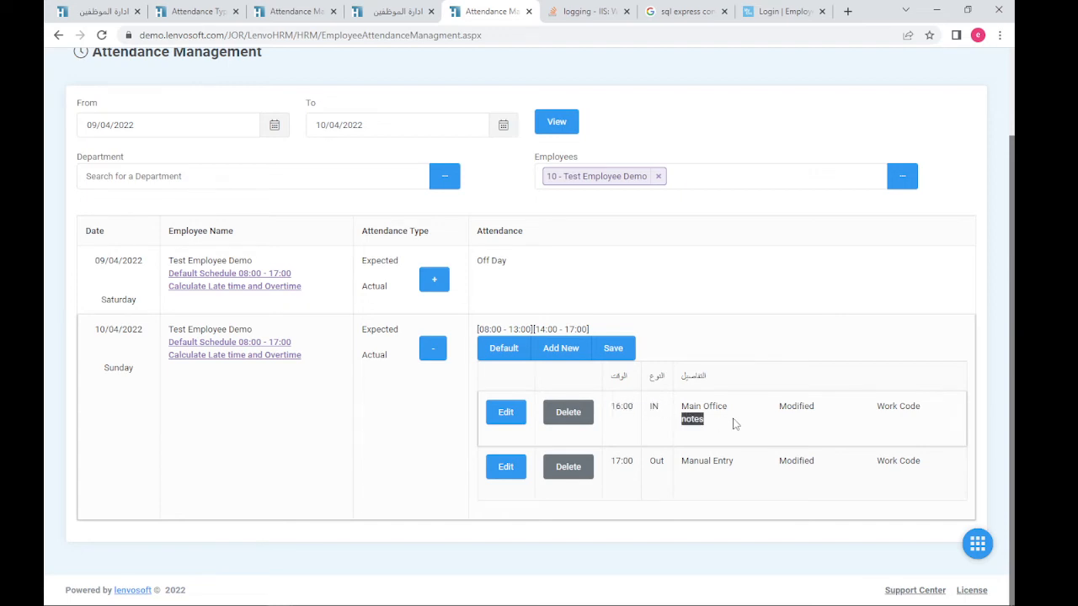
pyautogui.moveTo(726, 406); pyautogui.dragTo(679, 412)
pyautogui.click(713, 406)
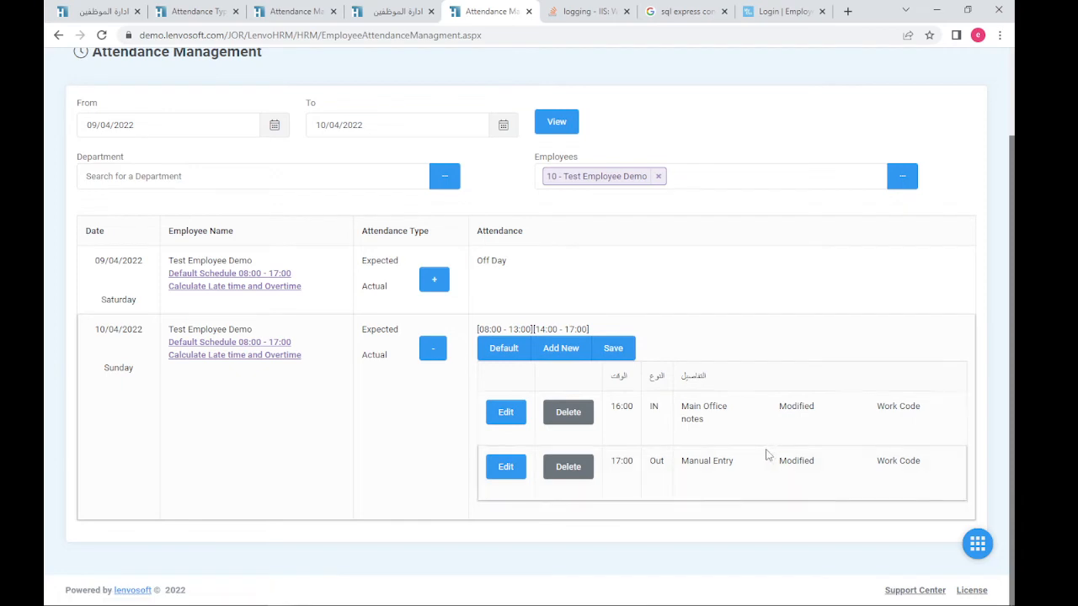
pyautogui.moveTo(741, 469); pyautogui.dragTo(682, 463)
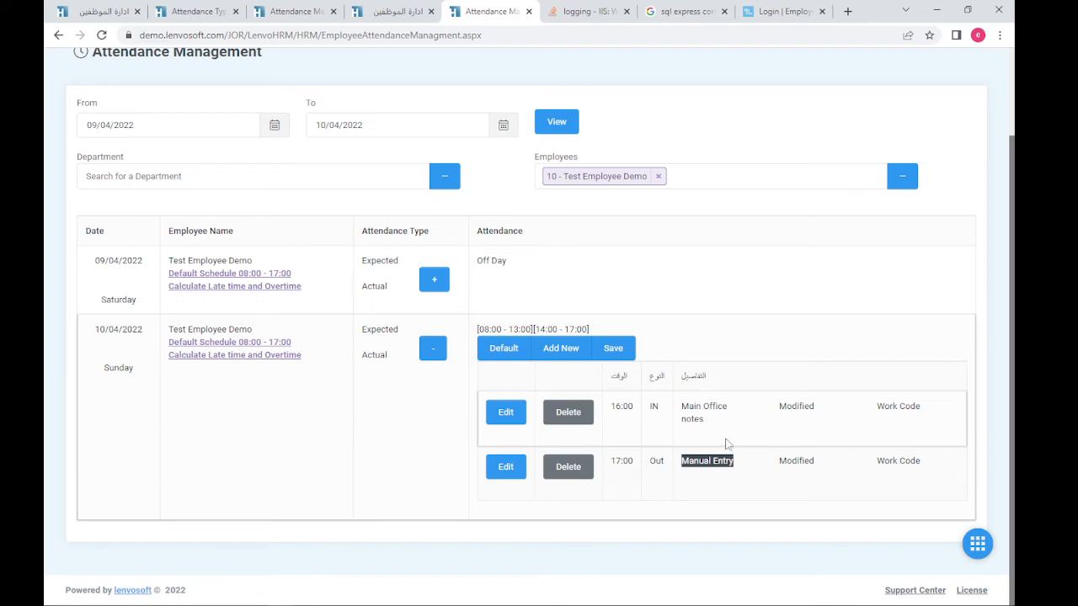
pyautogui.moveTo(823, 412); pyautogui.dragTo(779, 409)
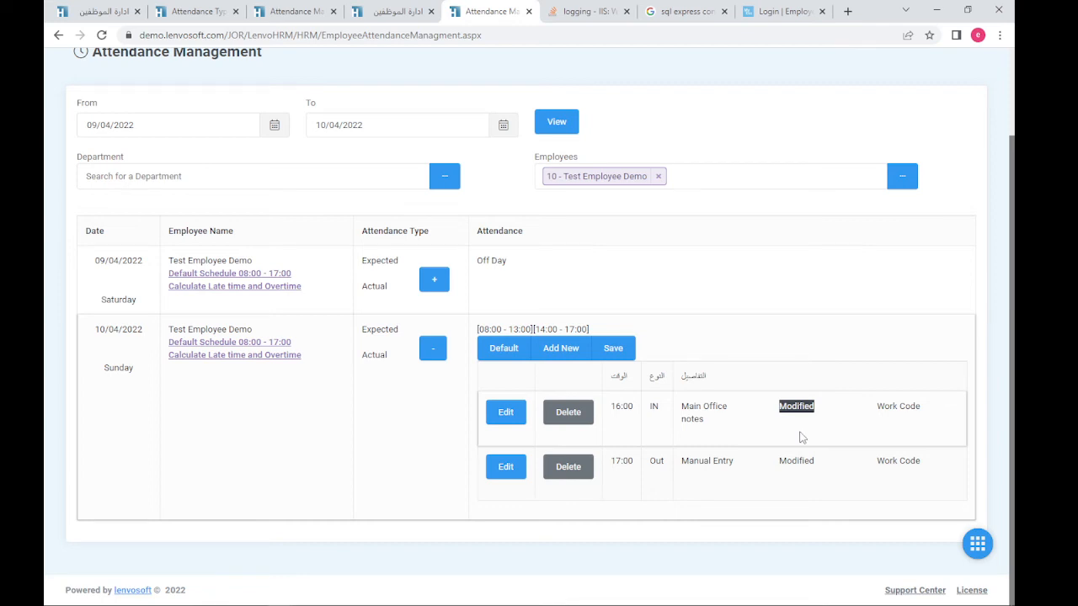
pyautogui.click(818, 410)
pyautogui.moveTo(766, 413); pyautogui.dragTo(832, 413)
pyautogui.click(823, 433)
# - Delete both remaining actual attendance entries of Sunday 10/04/2022, confirming each deletion
pyautogui.click(568, 413)
pyautogui.press('Return')
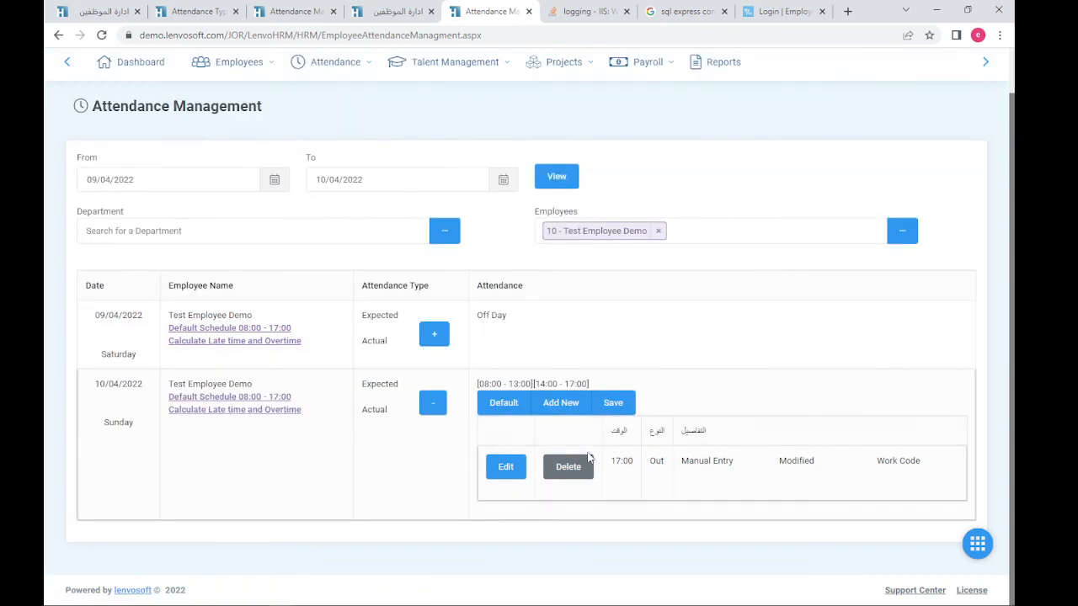
pyautogui.click(589, 459)
pyautogui.click(596, 109)
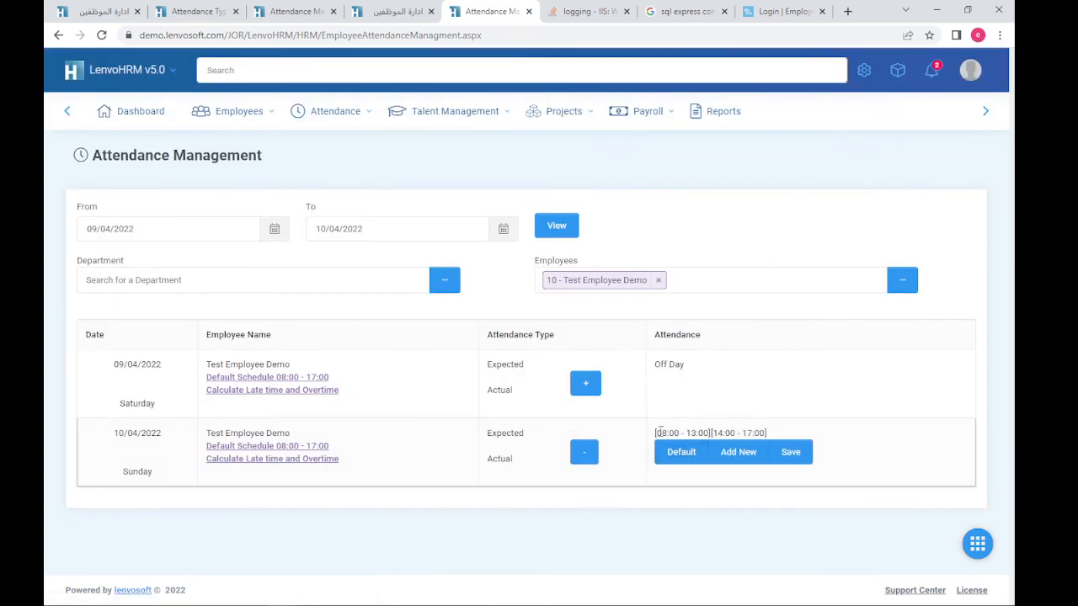
# - Fill Sunday's actual attendance with the default entries from the expected schedule [08:00 - 13:00][14:00 - 17:00]
pyautogui.moveTo(658, 433); pyautogui.dragTo(764, 433)
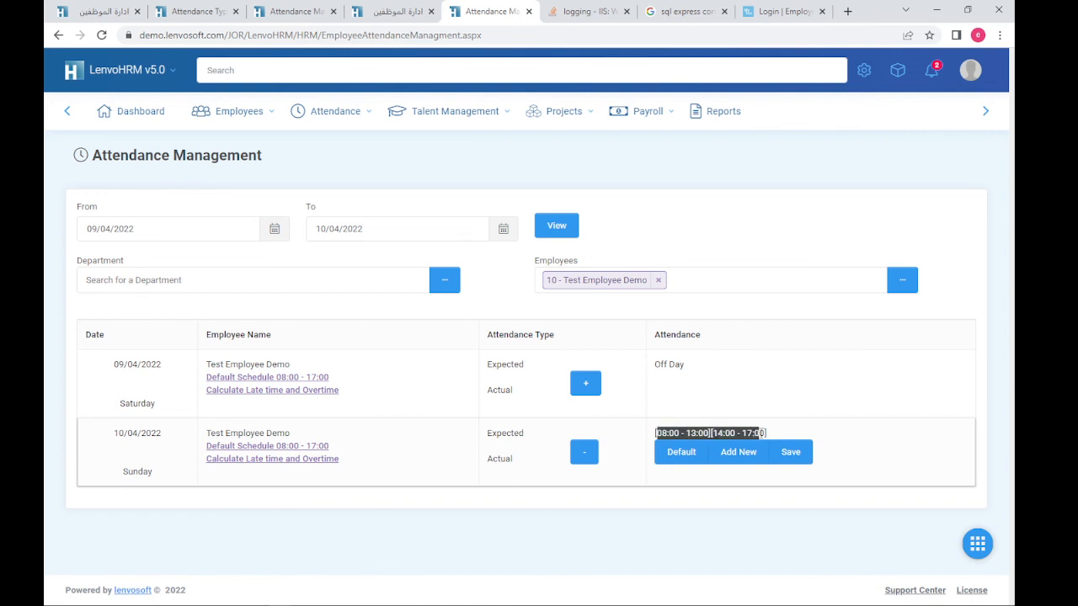
pyautogui.click(784, 435)
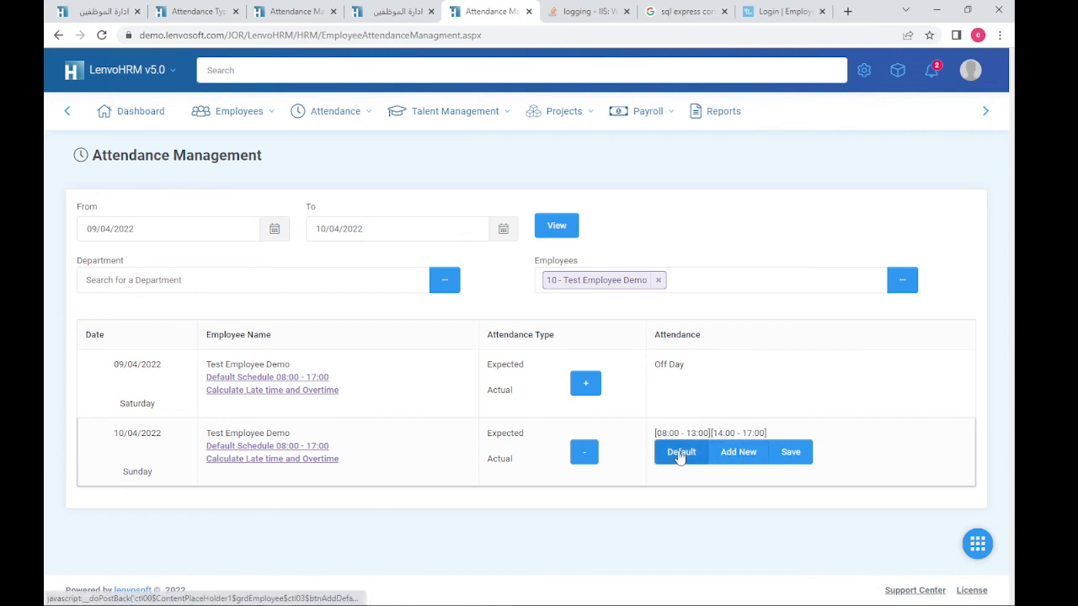
pyautogui.click(680, 454)
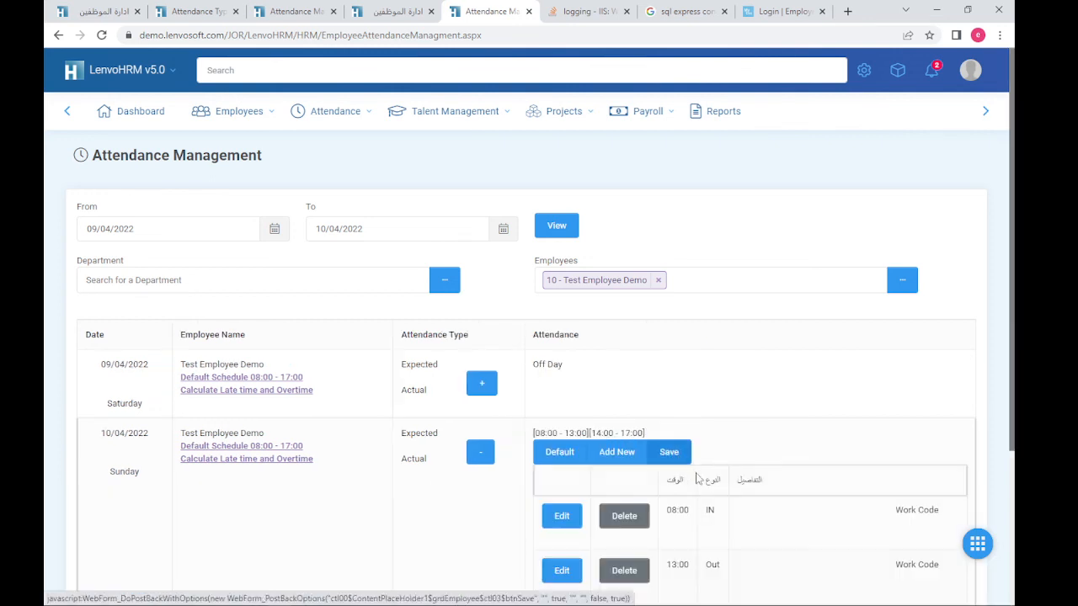
# - Compare the times and types of Sunday's four default punch entries with the expected schedule
pyautogui.scroll(-1, 694, 434)
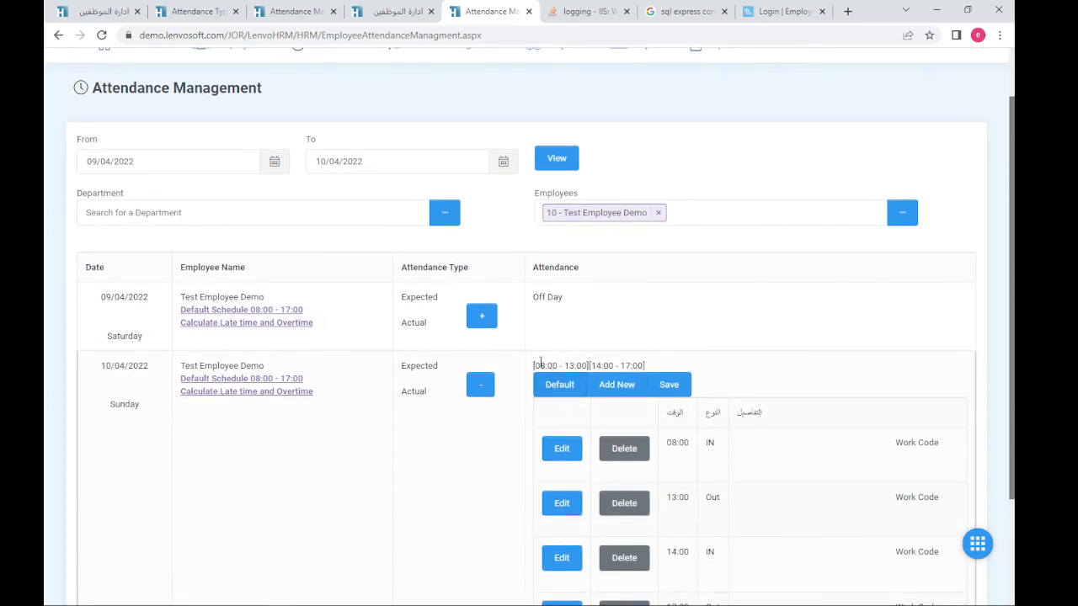
pyautogui.moveTo(677, 440); pyautogui.dragTo(745, 451)
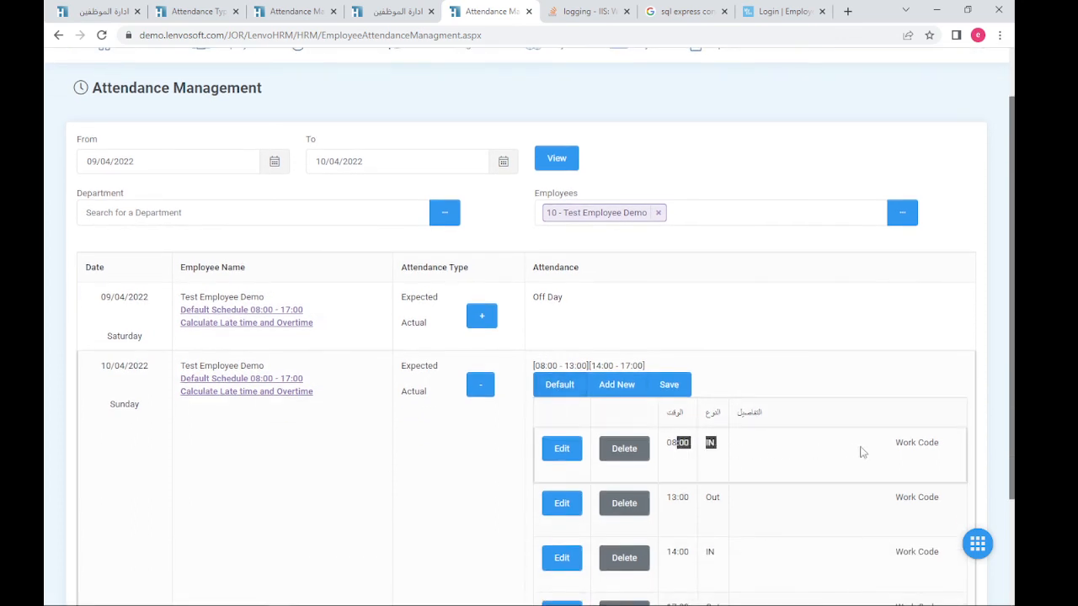
pyautogui.moveTo(861, 452); pyautogui.dragTo(940, 454)
pyautogui.scroll(-1, 794, 482)
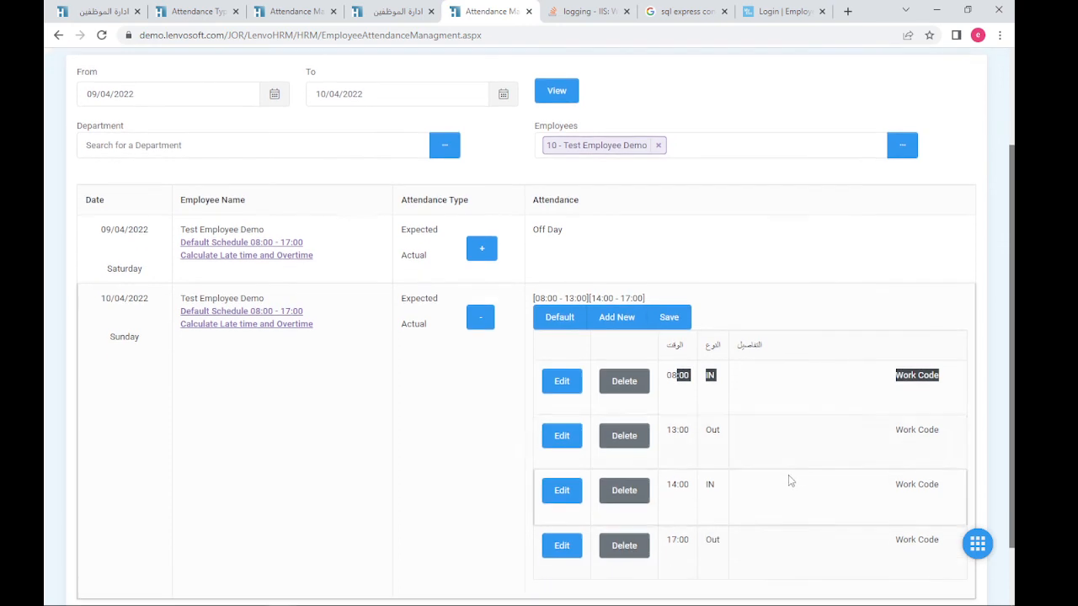
pyautogui.moveTo(674, 431); pyautogui.dragTo(720, 430)
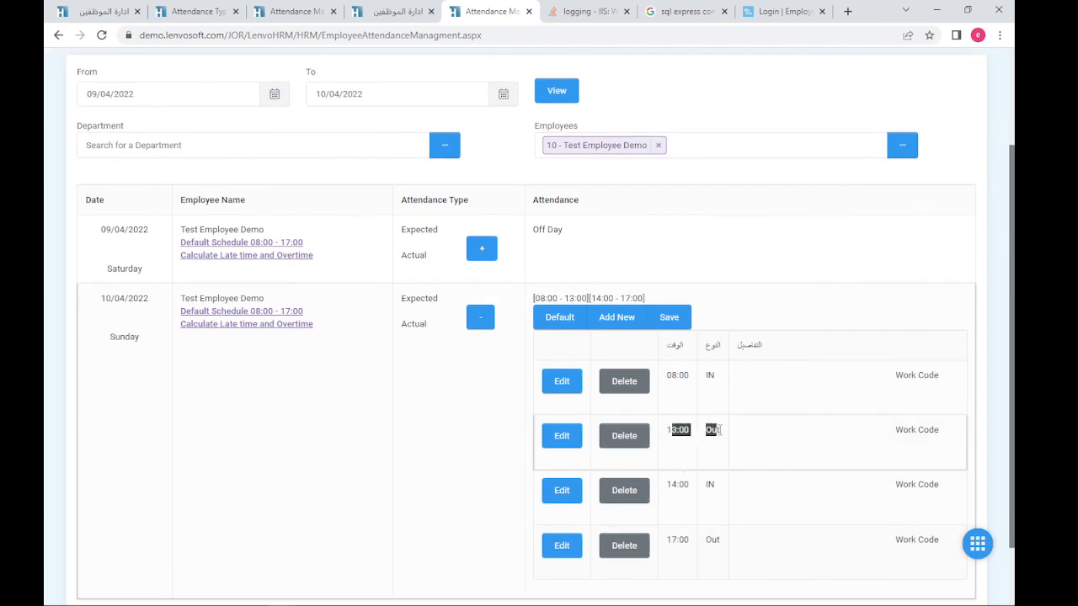
pyautogui.moveTo(666, 486); pyautogui.dragTo(806, 481)
pyautogui.moveTo(671, 540); pyautogui.dragTo(767, 546)
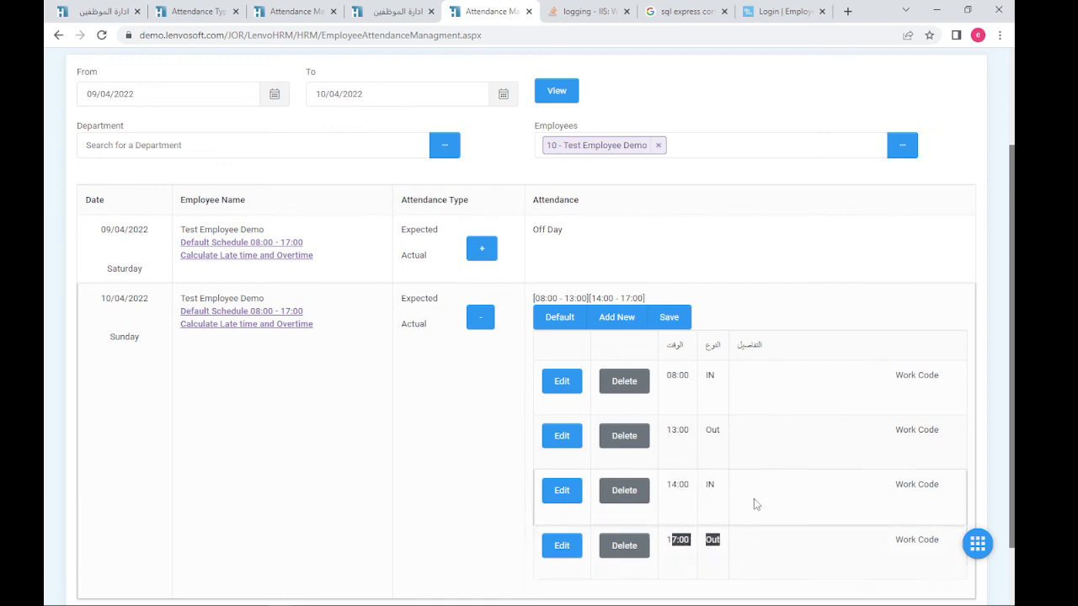
pyautogui.click(755, 439)
# - Save the default punch entries for Sunday 10/04/2022 and look over the saved records
pyautogui.click(667, 321)
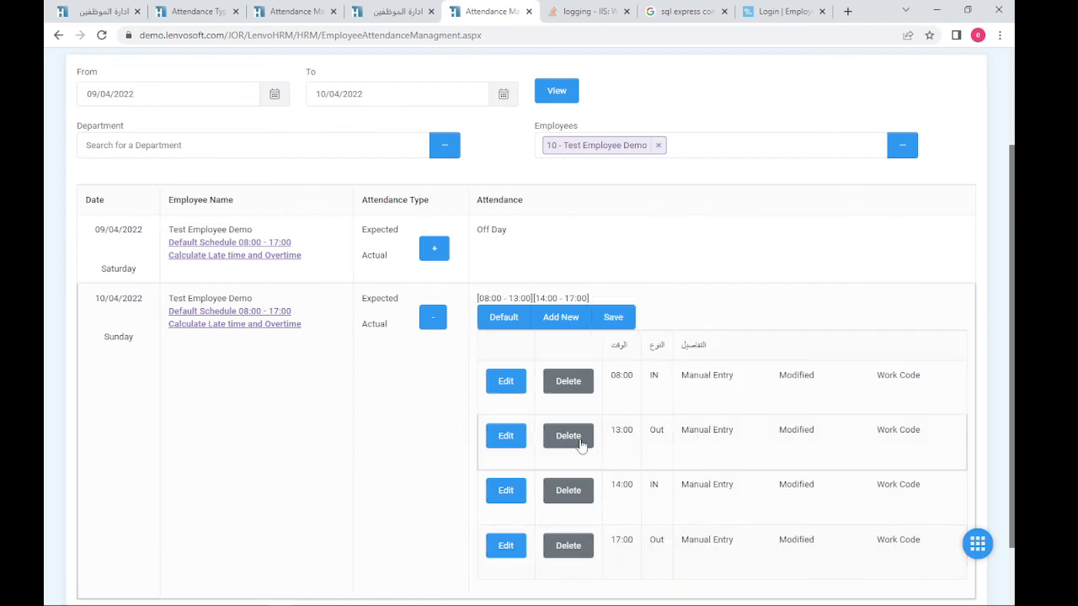
pyautogui.scroll(-2, 632, 455)
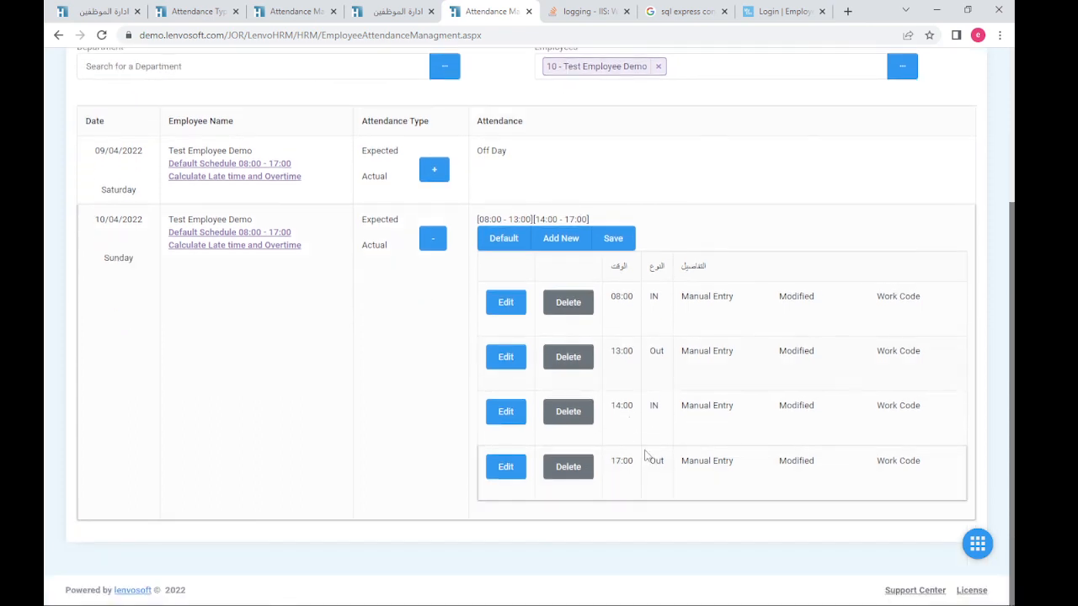
pyautogui.scroll(2, 649, 449)
pyautogui.scroll(1, 648, 449)
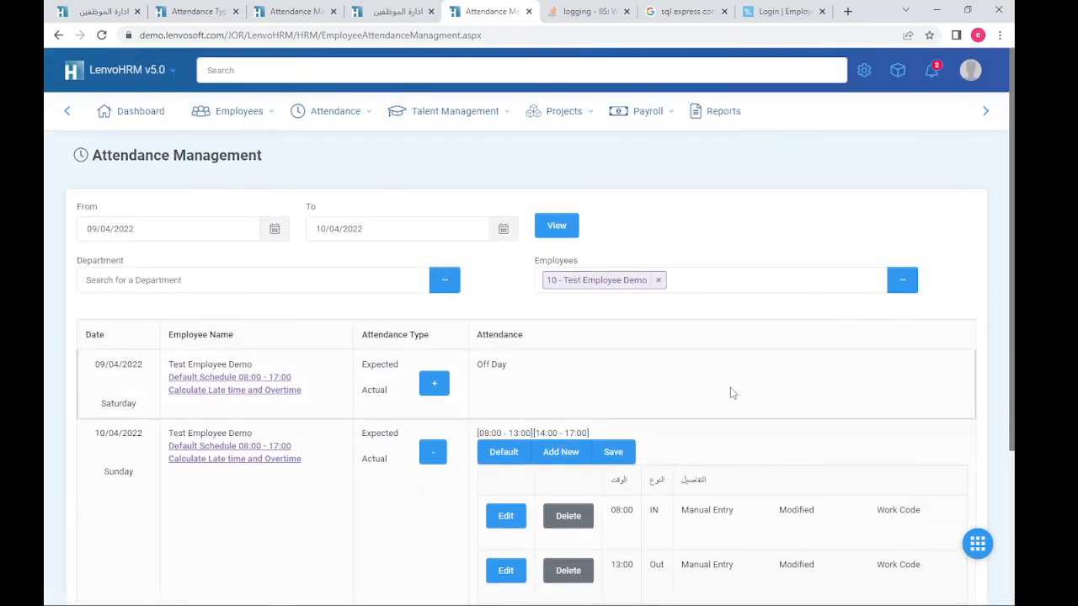